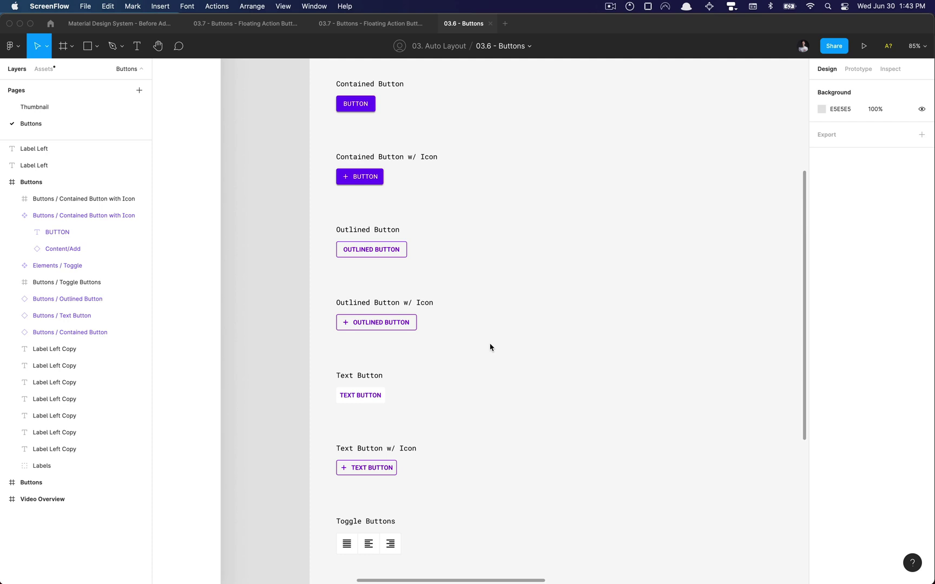
Scroll around the canvas to inspect the Buttons frame and its icon button
{"action": "scroll", "coordinate": [453, 219], "scroll_direction": "down", "scroll_amount": 3}
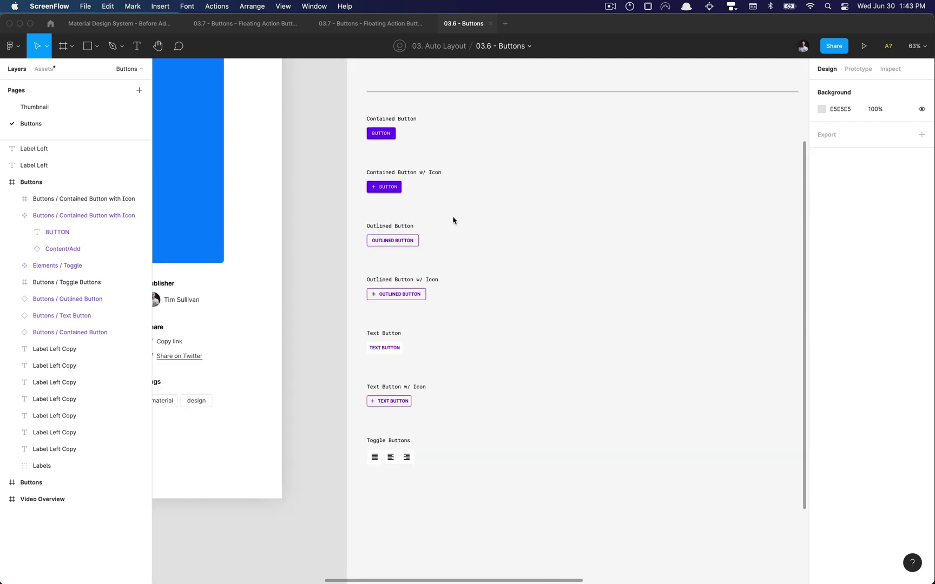
{"action": "right_click", "coordinate": [356, 165]}
{"action": "left_click", "coordinate": [332, 207]}
{"action": "left_click", "coordinate": [332, 207]}
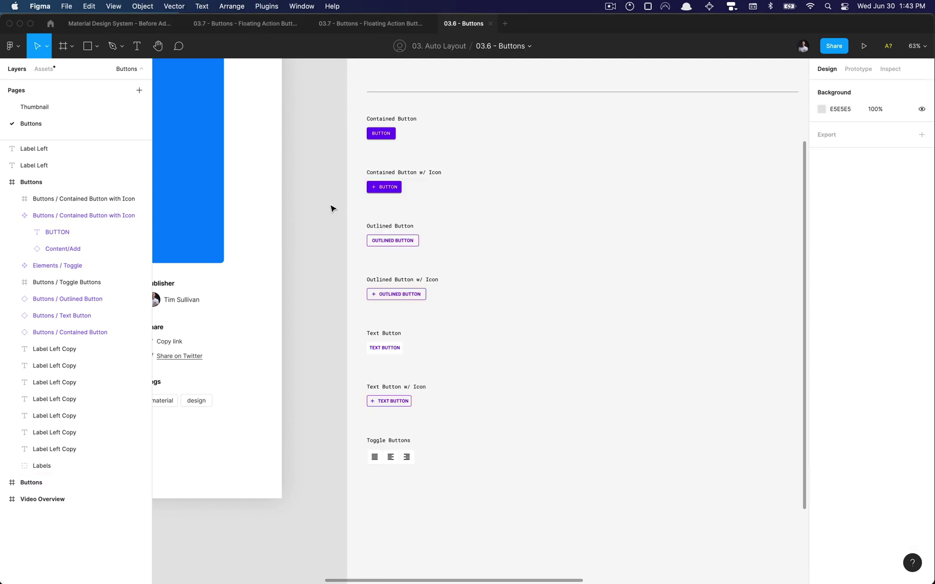
{"action": "scroll", "coordinate": [332, 206], "scroll_direction": "down", "scroll_amount": 4}
{"action": "scroll", "coordinate": [364, 198], "scroll_direction": "up", "scroll_amount": 5}
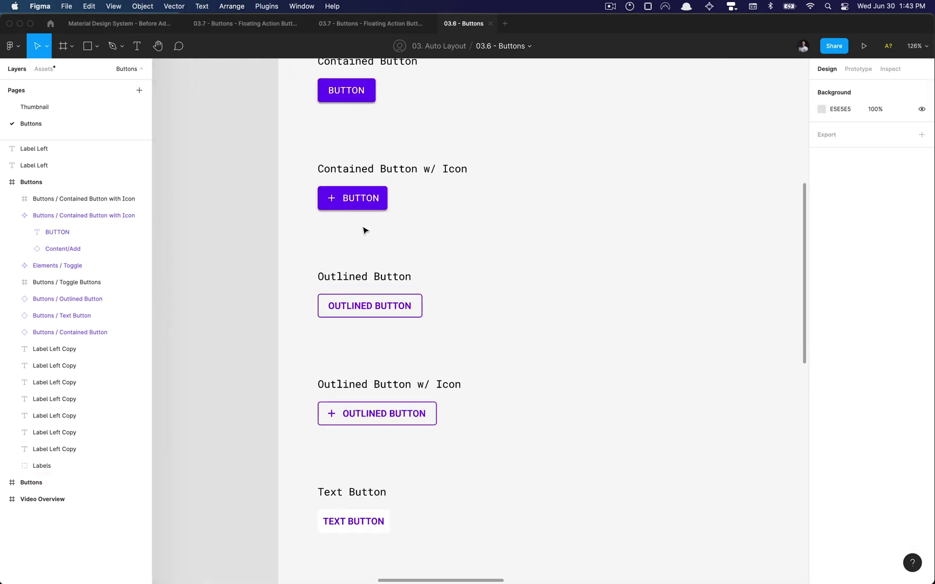
{"action": "scroll", "coordinate": [365, 234], "scroll_direction": "down", "scroll_amount": 2}
{"action": "scroll", "coordinate": [363, 234], "scroll_direction": "up", "scroll_amount": 4}
{"action": "scroll", "coordinate": [328, 471], "scroll_direction": "down", "scroll_amount": 3}
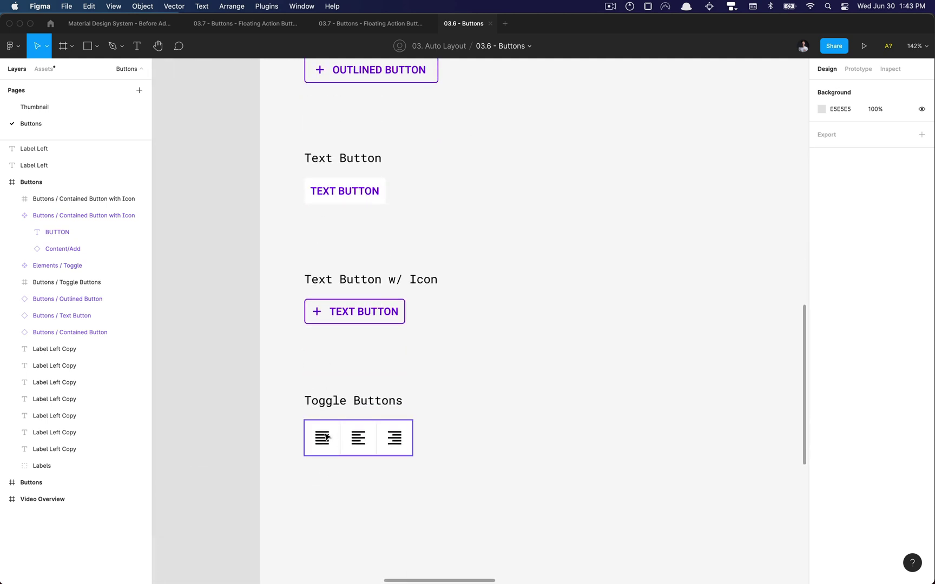
{"action": "scroll", "coordinate": [326, 437], "scroll_direction": "down", "scroll_amount": 5}
{"action": "scroll", "coordinate": [325, 435], "scroll_direction": "up", "scroll_amount": 3}
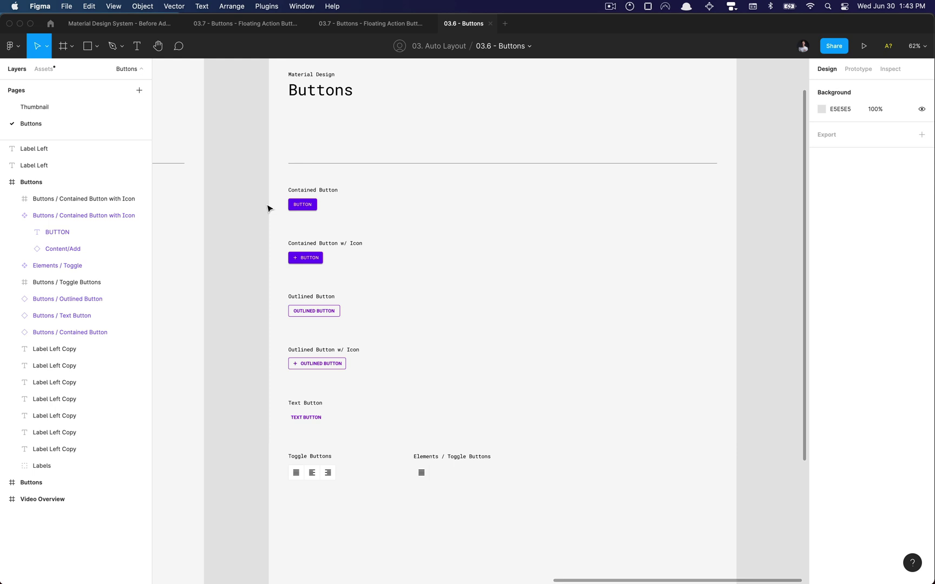
{"action": "scroll", "coordinate": [267, 209], "scroll_direction": "down", "scroll_amount": 4}
{"action": "scroll", "coordinate": [265, 209], "scroll_direction": "left", "scroll_amount": 6}
{"action": "scroll", "coordinate": [264, 208], "scroll_direction": "up", "scroll_amount": 3}
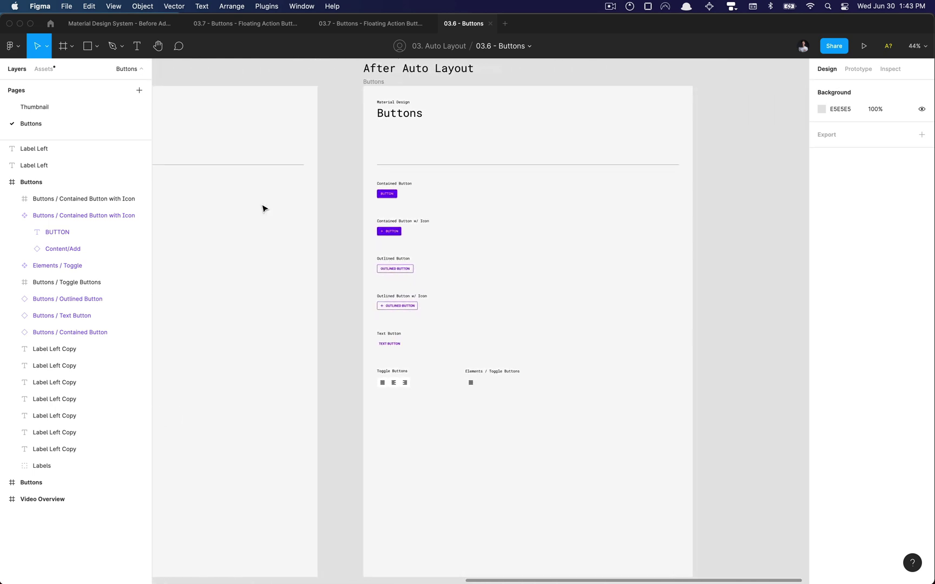
{"action": "scroll", "coordinate": [382, 142], "scroll_direction": "up", "scroll_amount": 4}
{"action": "scroll", "coordinate": [382, 142], "scroll_direction": "down", "scroll_amount": 4}
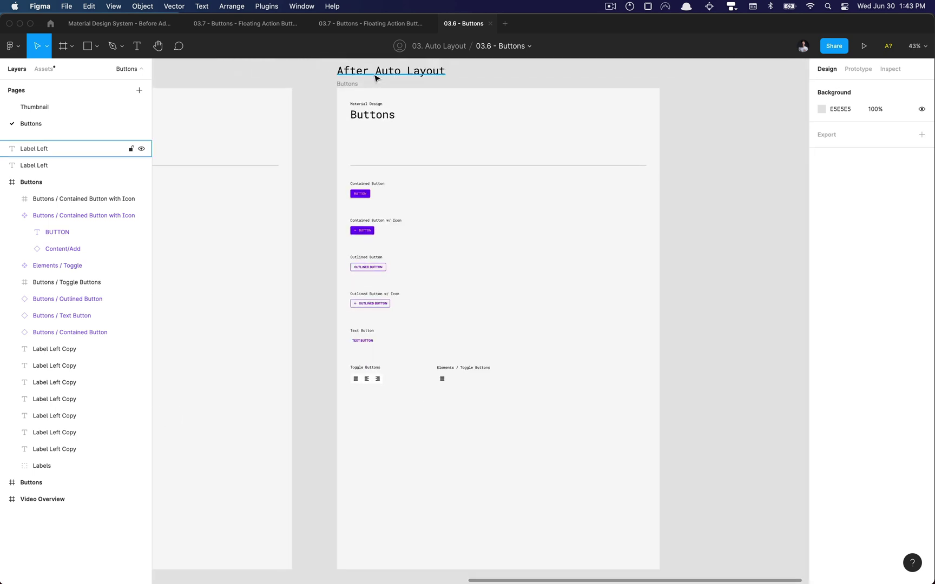
{"action": "scroll", "coordinate": [359, 298], "scroll_direction": "up", "scroll_amount": 8}
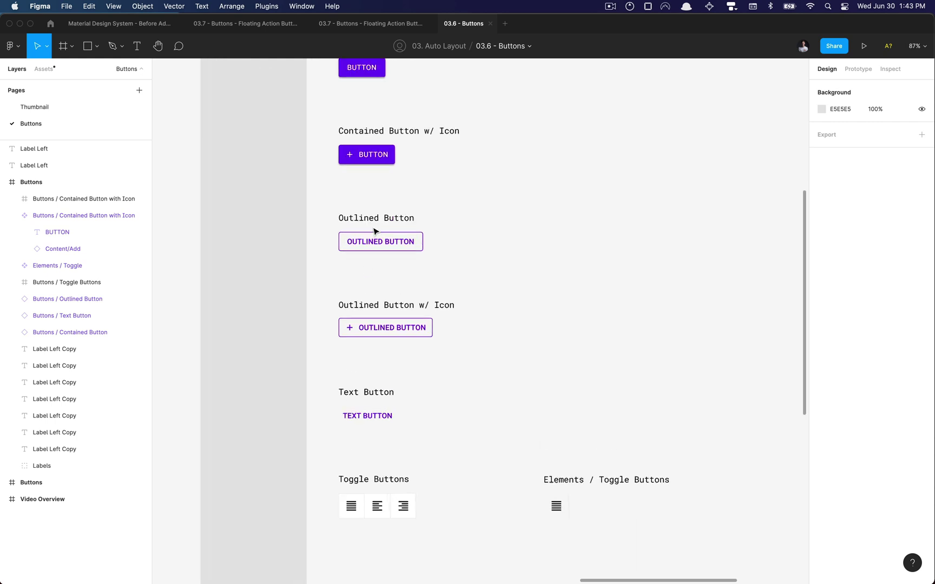
{"action": "scroll", "coordinate": [374, 231], "scroll_direction": "up", "scroll_amount": 3}
Test-type into the icon button's label, then undo it back to BUTTON
{"action": "left_click", "coordinate": [361, 246]}
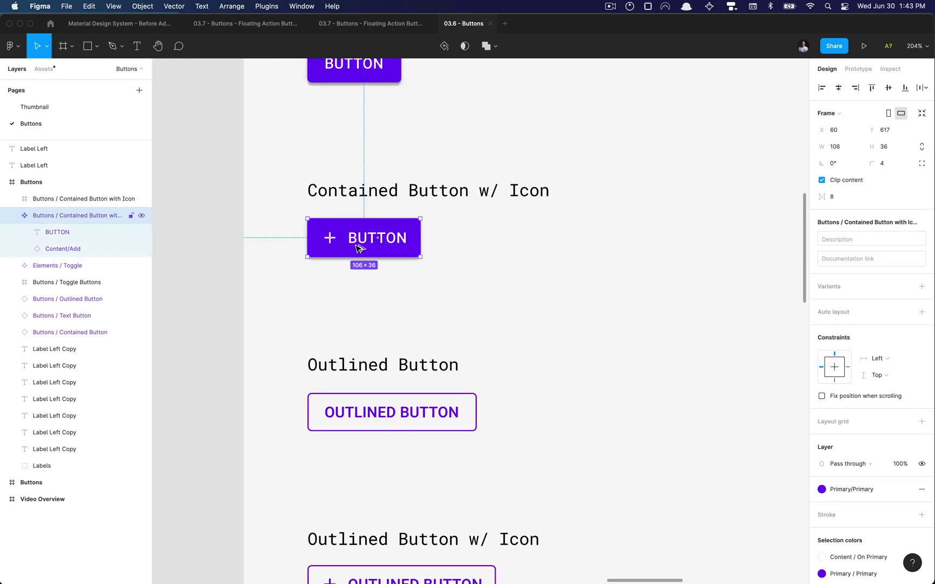
{"action": "double_click", "coordinate": [360, 248]}
{"action": "type", "text": "asdasdasd"}
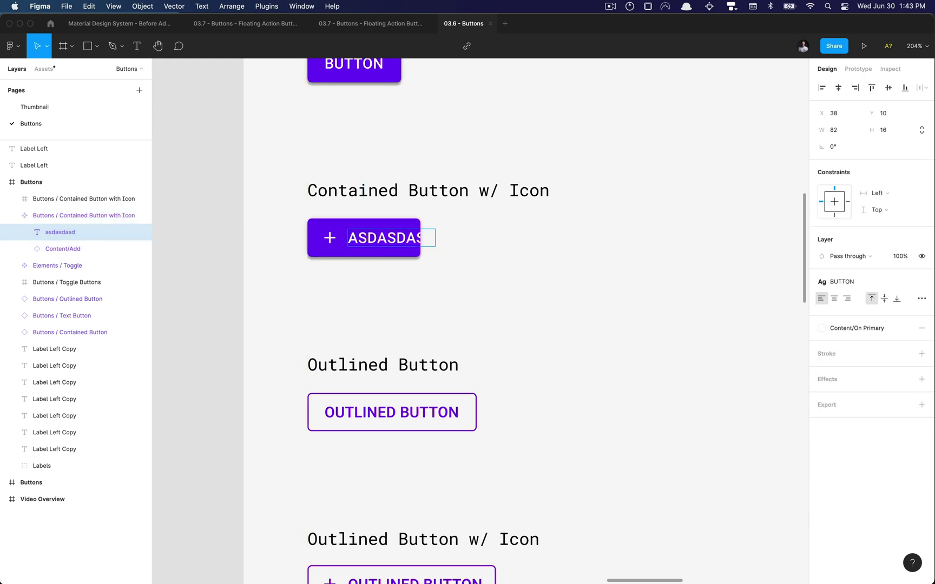
{"action": "key", "text": "super+z"}
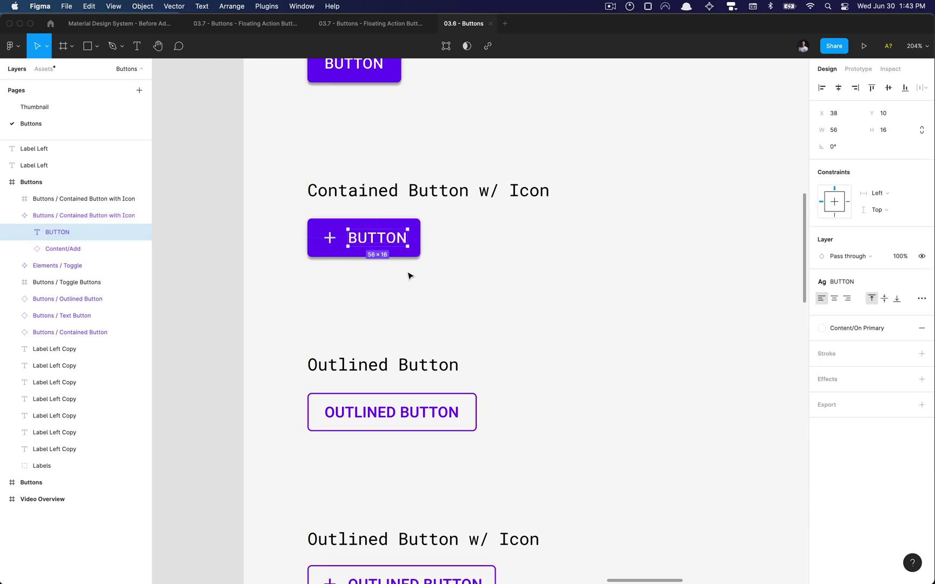
{"action": "key", "text": "Return"}
{"action": "type", "text": "asdasd"}
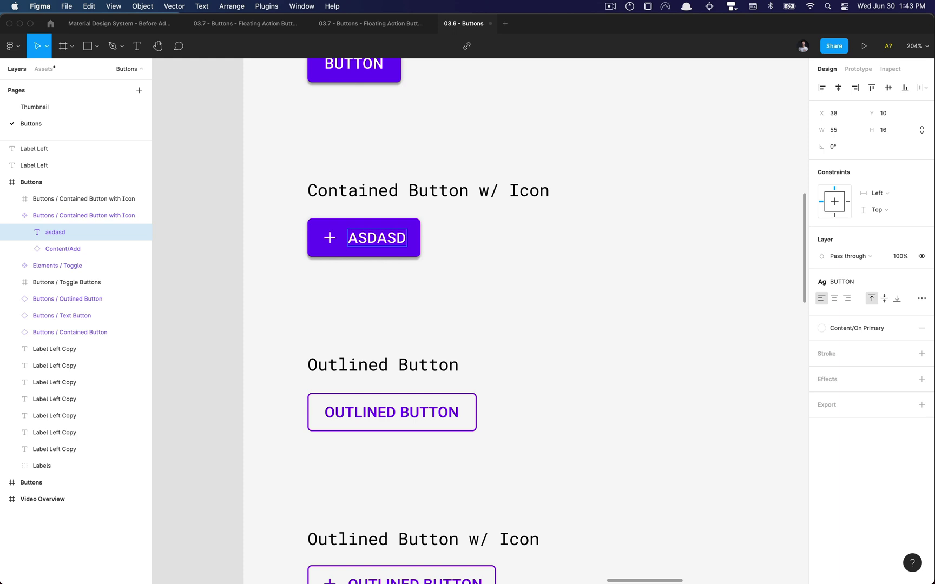
{"action": "type", "text": "asdasdasd"}
{"action": "key", "text": "Escape"}
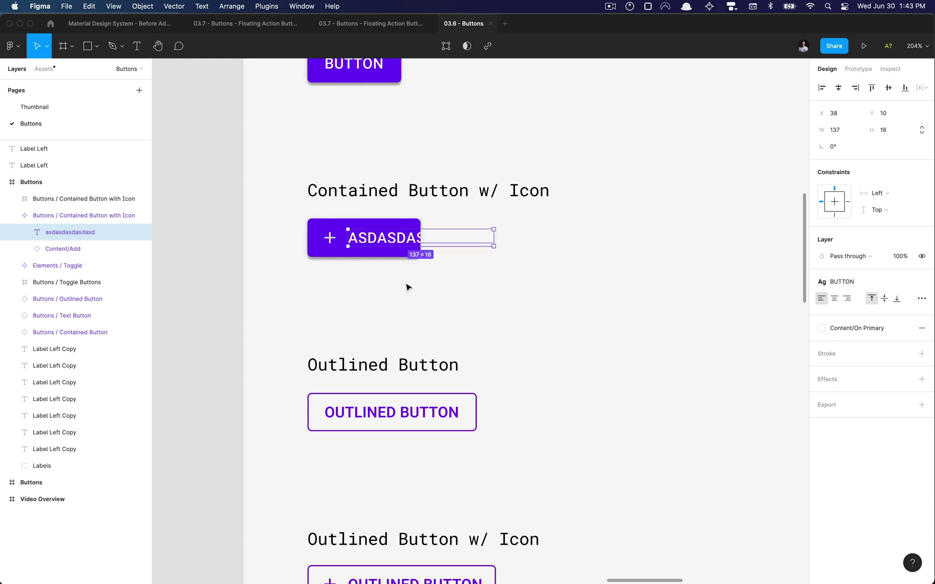
{"action": "key", "text": "super+z"}
Try duplicating the icon button to its right, then undo and deselect
{"action": "left_click", "coordinate": [397, 276]}
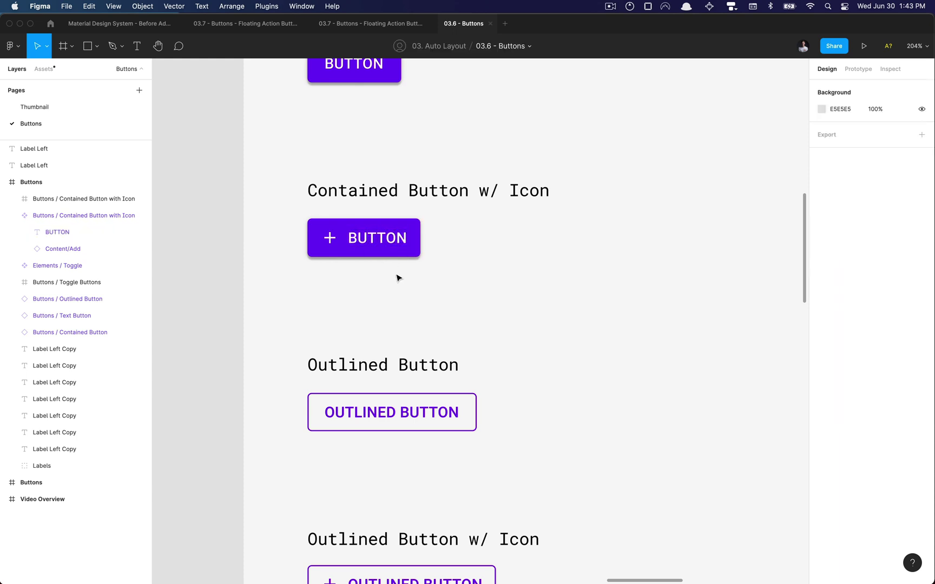
{"action": "left_click", "coordinate": [376, 245]}
{"action": "left_click_drag", "start_coordinate": [366, 239], "coordinate": [533, 236]}
{"action": "key", "text": "Escape"}
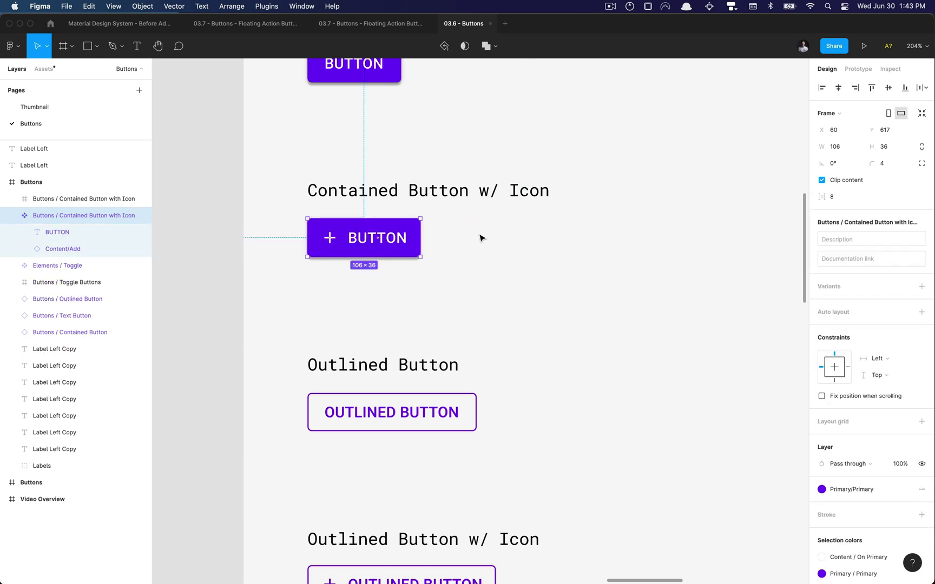
{"action": "left_click", "coordinate": [463, 240]}
Draw a new frame right of the icon button and size it 106 × 36
{"action": "key", "text": "f"}
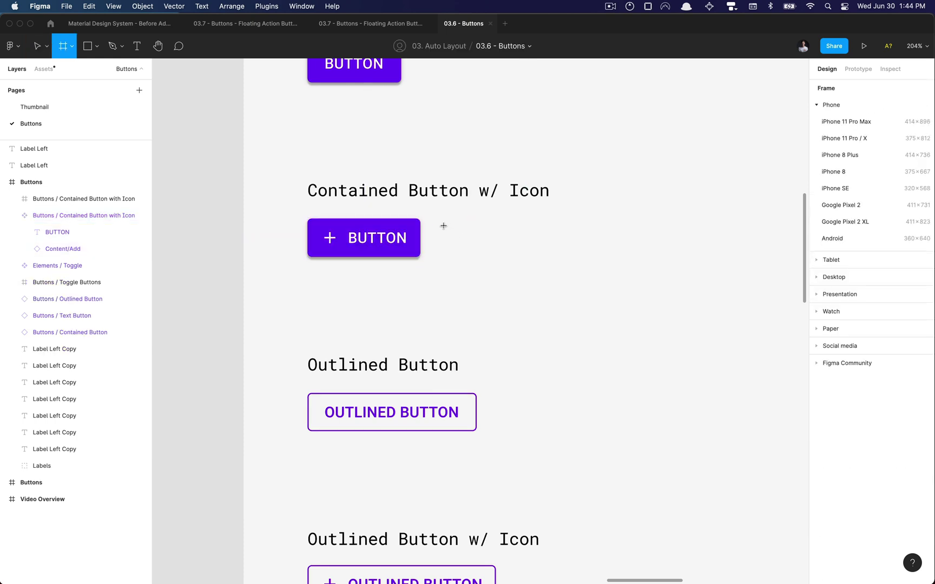
{"action": "mouse_move", "coordinate": [439, 221]}
{"action": "left_mouse_down"}
{"action": "mouse_move", "coordinate": [493, 252]}
{"action": "mouse_move", "coordinate": [544, 257]}
{"action": "left_mouse_up"}
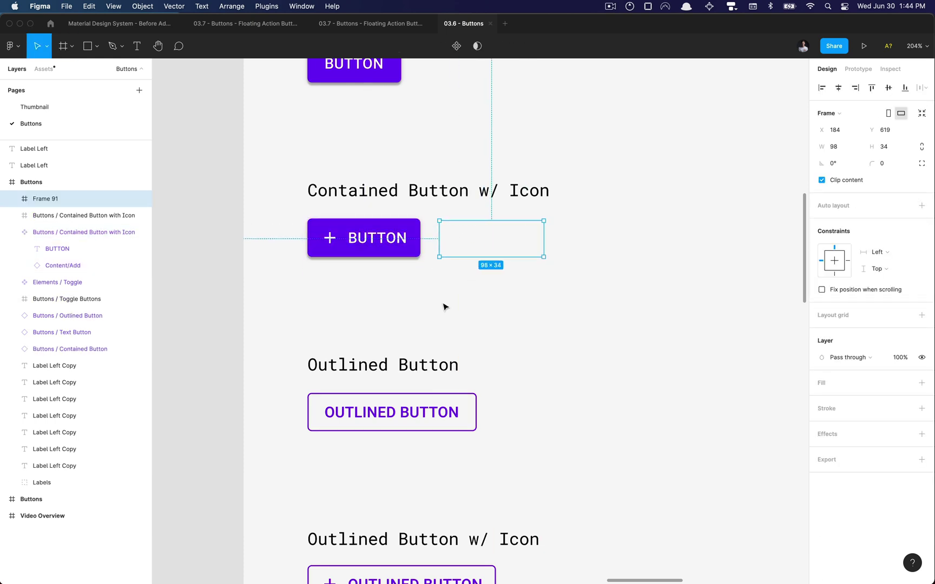
{"action": "left_click", "coordinate": [381, 236]}
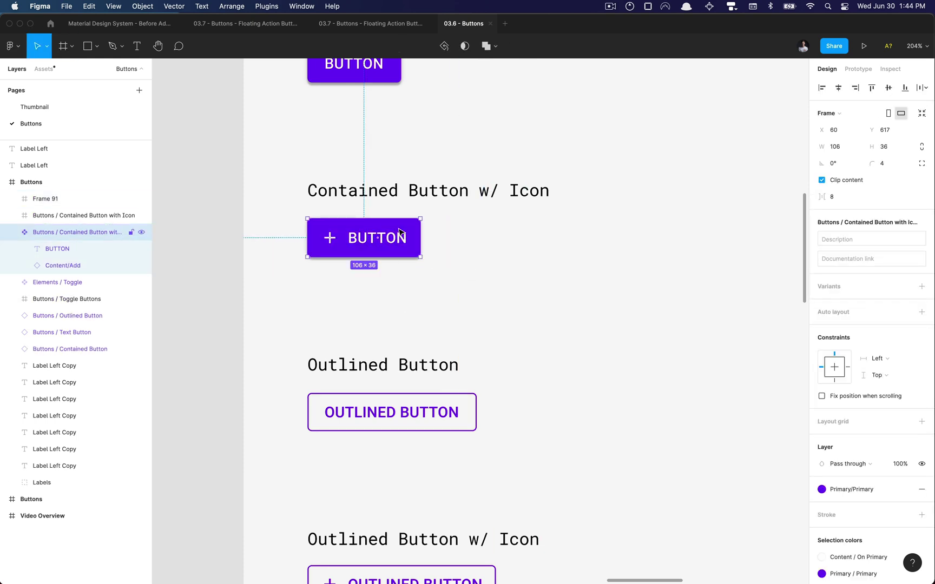
{"action": "left_click", "coordinate": [488, 241]}
{"action": "left_click", "coordinate": [854, 146]}
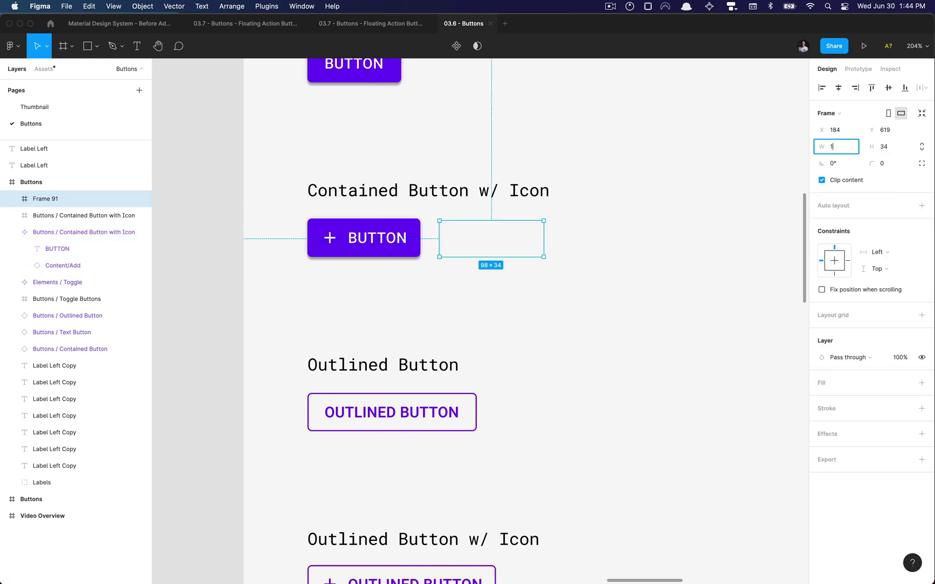
{"action": "type", "text": "106"}
{"action": "key", "text": "Tab"}
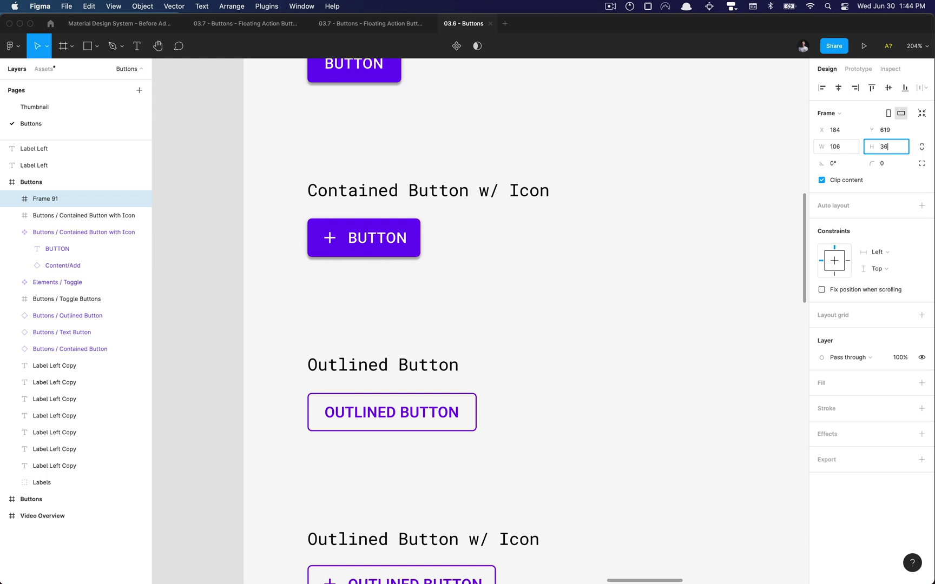
{"action": "key", "text": "Return"}
Paste the icon button's purple fill, 4 radius and 02 dp shadow onto the frame, aligning it
{"action": "left_click", "coordinate": [391, 245]}
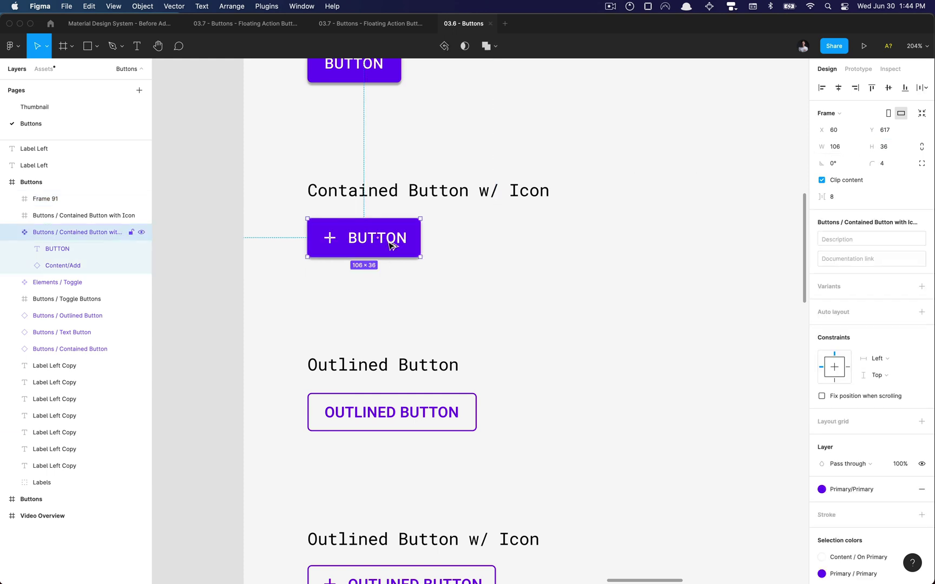
{"action": "left_click_drag", "start_coordinate": [391, 246], "coordinate": [494, 244]}
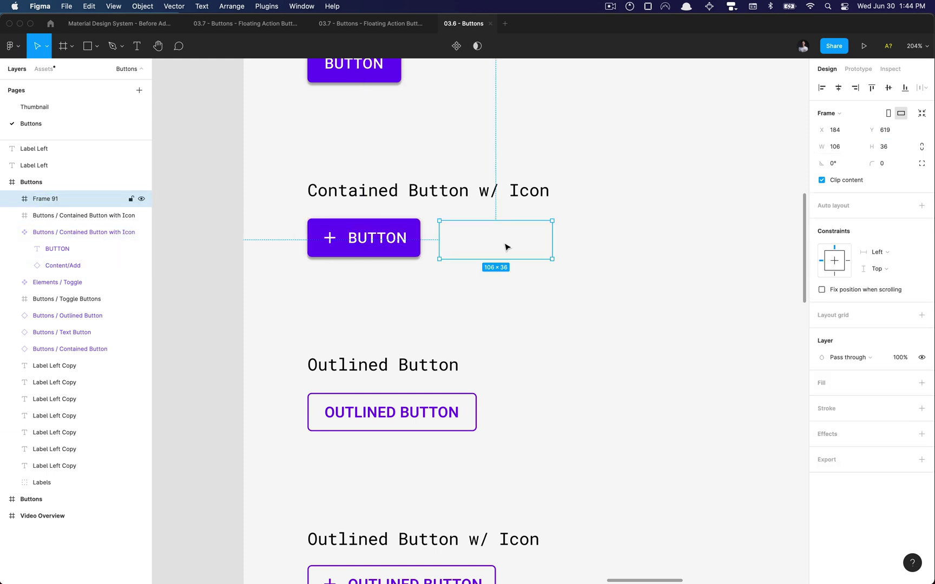
{"action": "left_click", "coordinate": [379, 236]}
{"action": "left_click", "coordinate": [500, 258]}
{"action": "key", "text": "alt+super+v"}
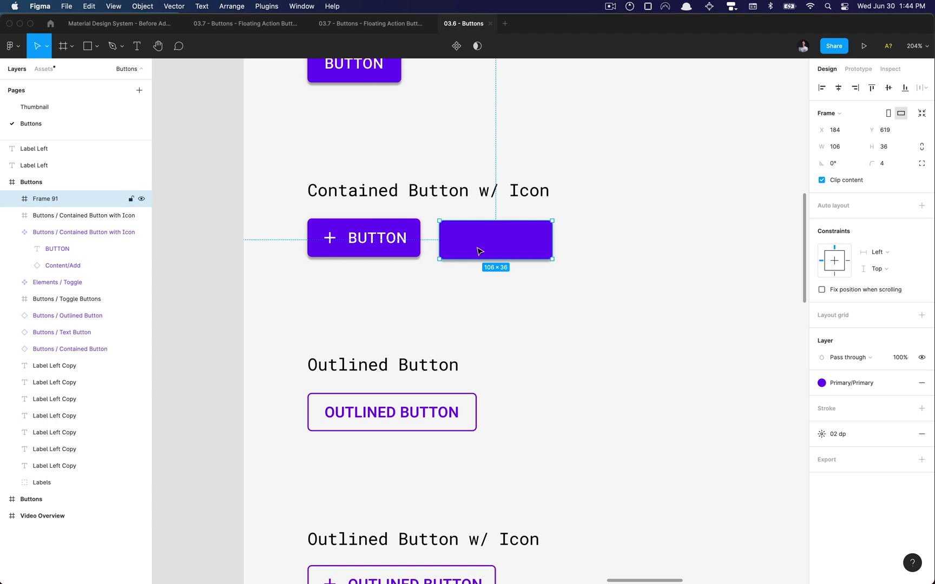
{"action": "left_click_drag", "start_coordinate": [479, 248], "coordinate": [479, 251]}
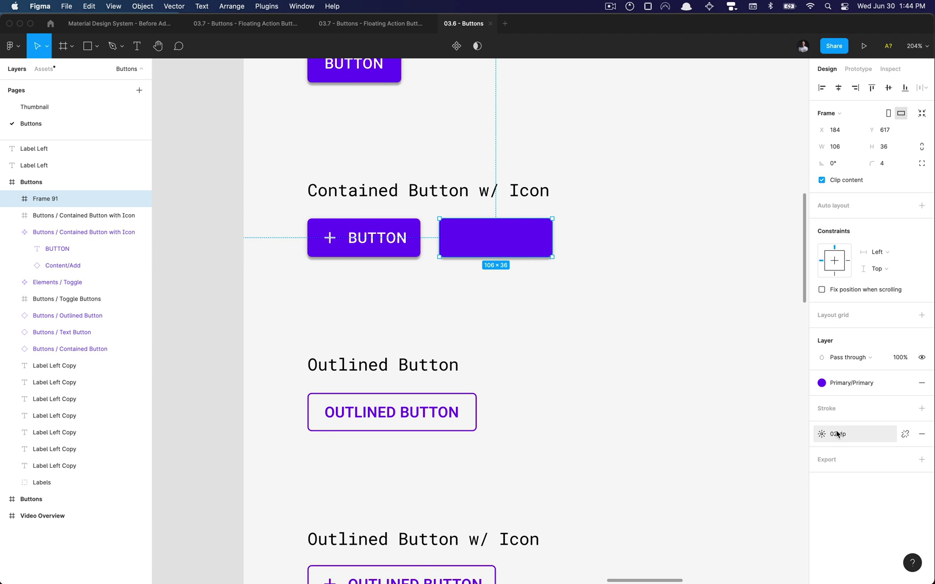
Paste the BUTTON label into the empty second button frame
{"action": "double_click", "coordinate": [375, 241]}
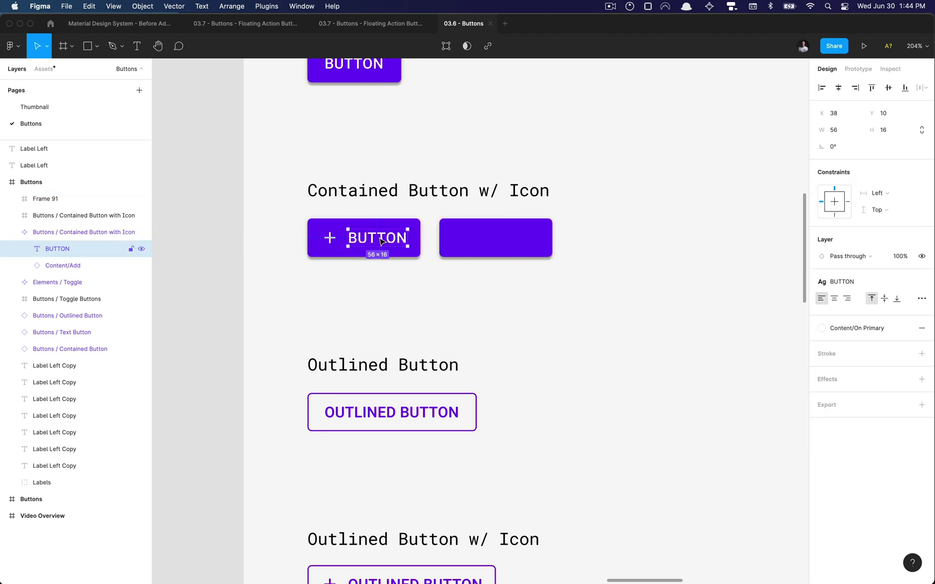
{"action": "left_click", "coordinate": [485, 249]}
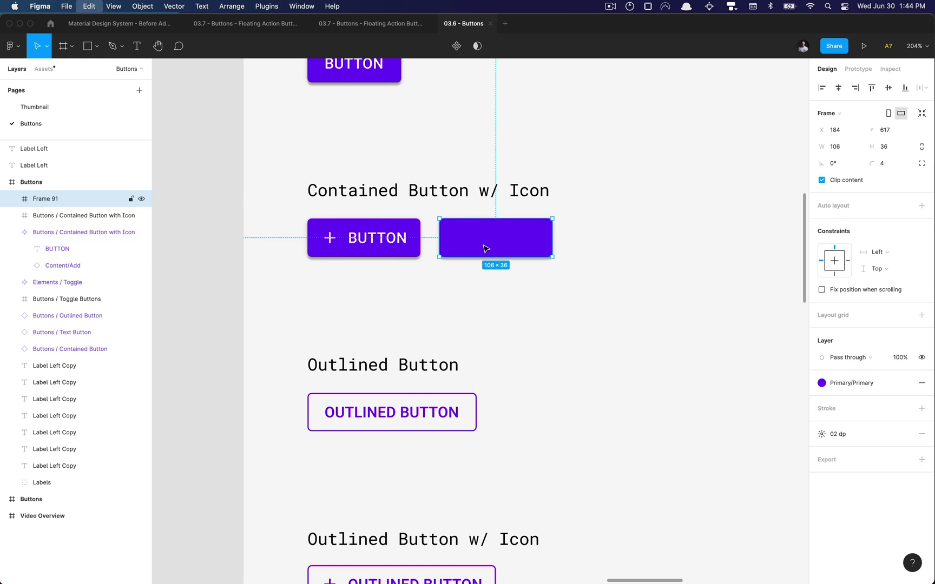
{"action": "key", "text": "cmd+v"}
Copy the Content/Add plus icon into the second button, left of its label
{"action": "left_click", "coordinate": [328, 242], "text": "super"}
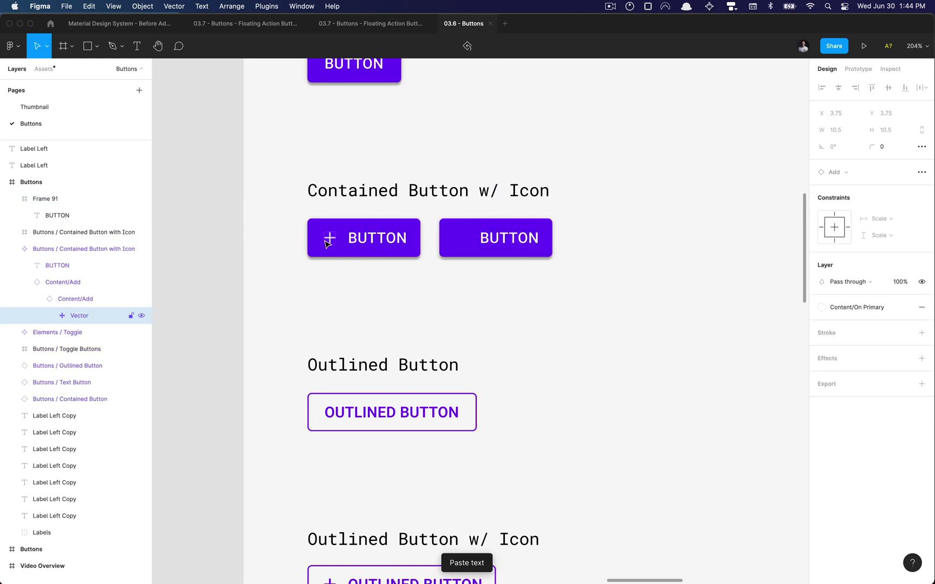
{"action": "key", "text": "Escape"}
{"action": "key", "text": "cmd+c"}
{"action": "left_click", "coordinate": [475, 245]}
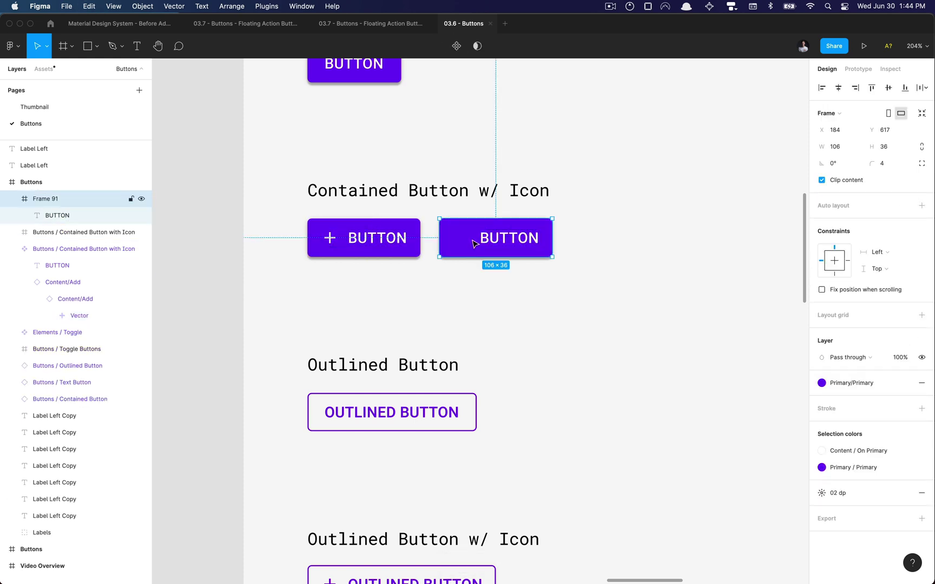
{"action": "key", "text": "cmd+v"}
{"action": "left_click_drag", "start_coordinate": [475, 245], "coordinate": [486, 255]}
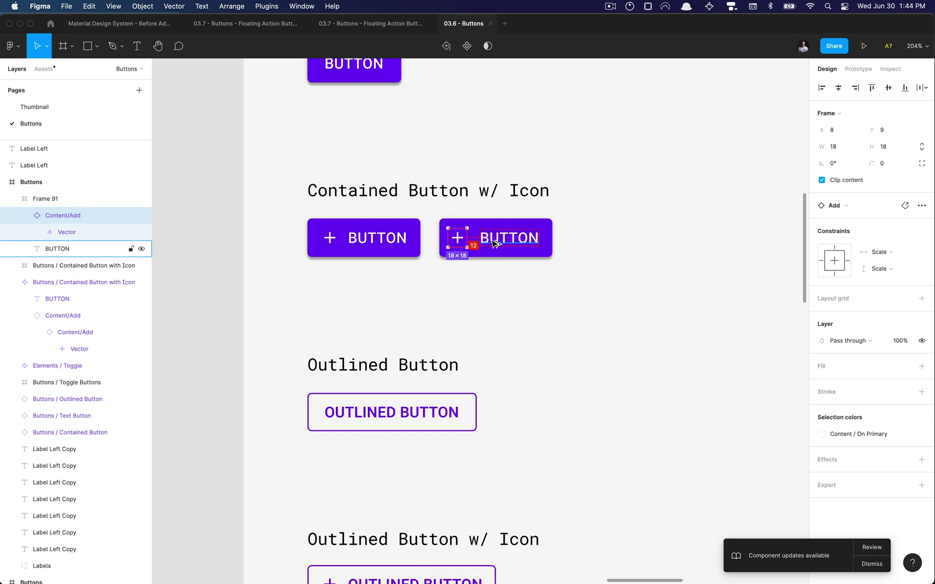
Compare the second button's icon and label placement against the first button
{"action": "left_click", "coordinate": [478, 271]}
{"action": "left_click", "coordinate": [483, 248]}
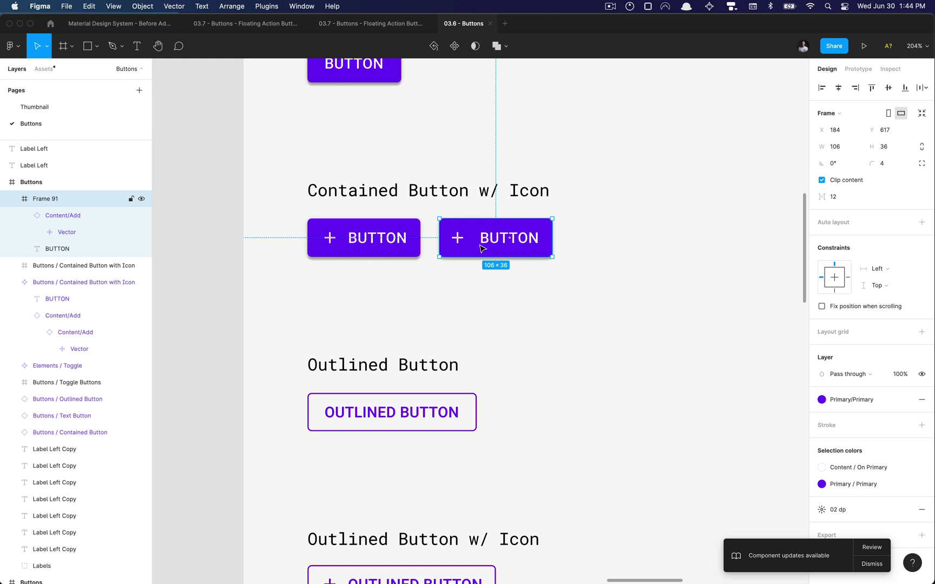
{"action": "double_click", "coordinate": [498, 244]}
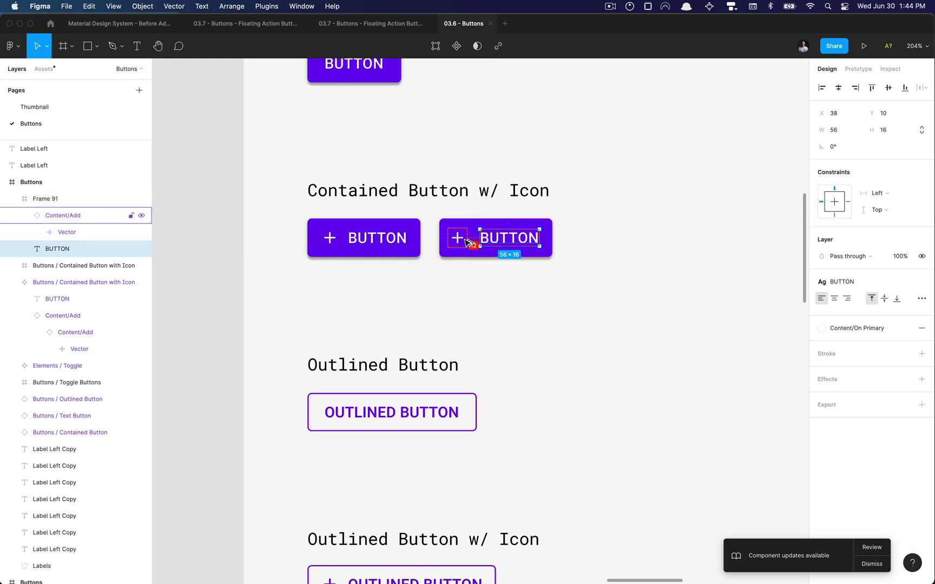
{"action": "left_click", "coordinate": [357, 239]}
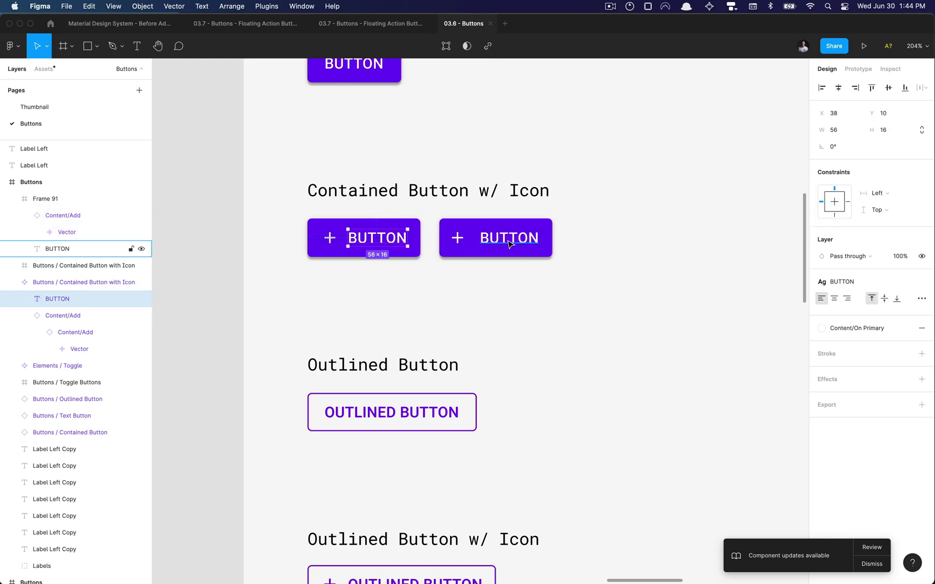
{"action": "left_click", "coordinate": [458, 240]}
{"action": "key", "text": "Escape"}
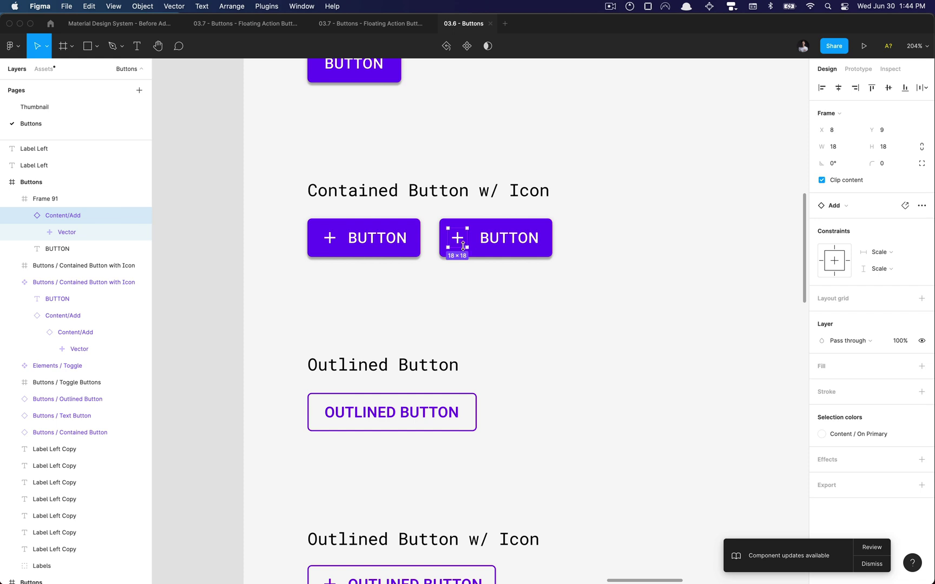
{"action": "left_click", "coordinate": [493, 255]}
{"action": "left_click", "coordinate": [482, 287]}
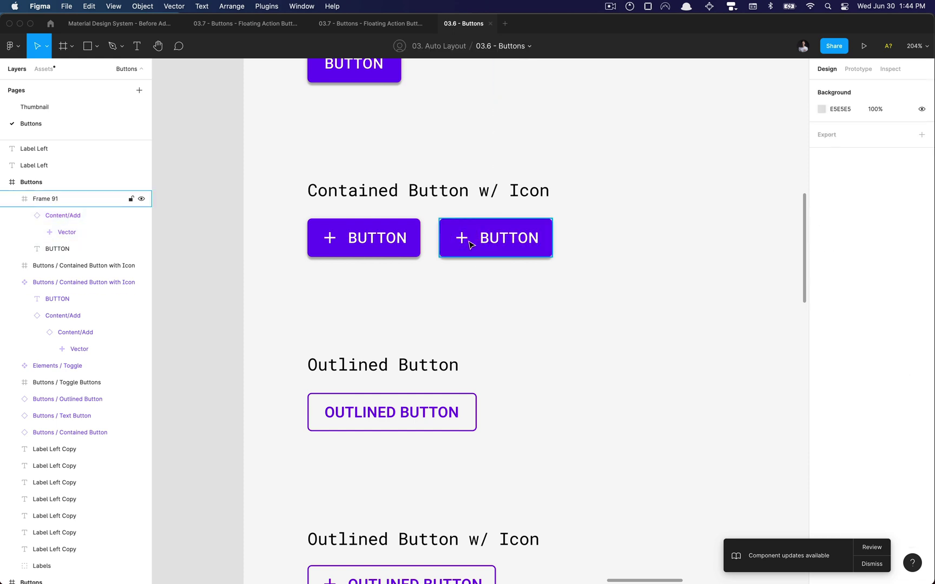
{"action": "scroll", "coordinate": [465, 241], "scroll_direction": "down", "scroll_amount": 3}
{"action": "scroll", "coordinate": [464, 243], "scroll_direction": "up", "scroll_amount": 5}
{"action": "left_click", "coordinate": [466, 250]}
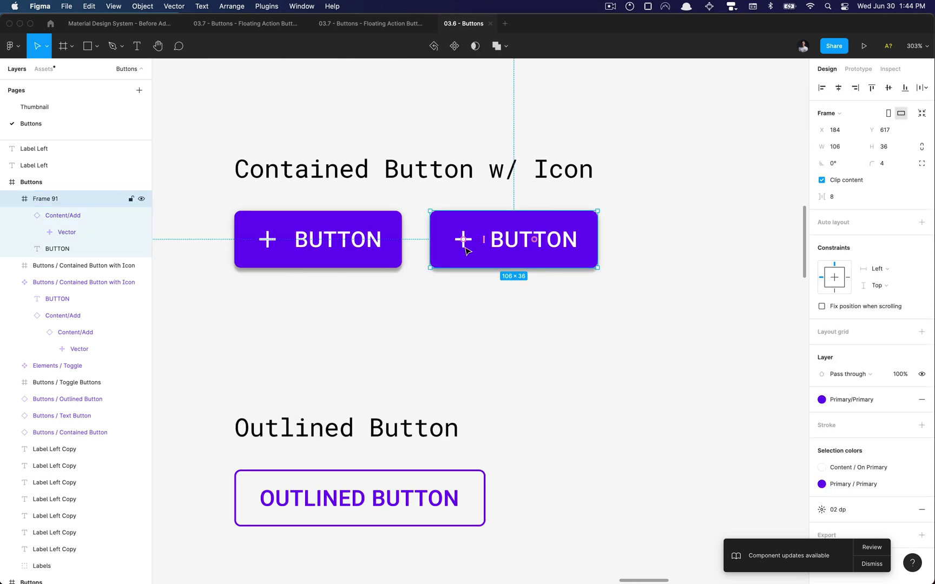
{"action": "left_click", "coordinate": [105, 282]}
Rename the second button's layer to 'Buttons / Contained Button with Icon'
{"action": "double_click", "coordinate": [106, 282]}
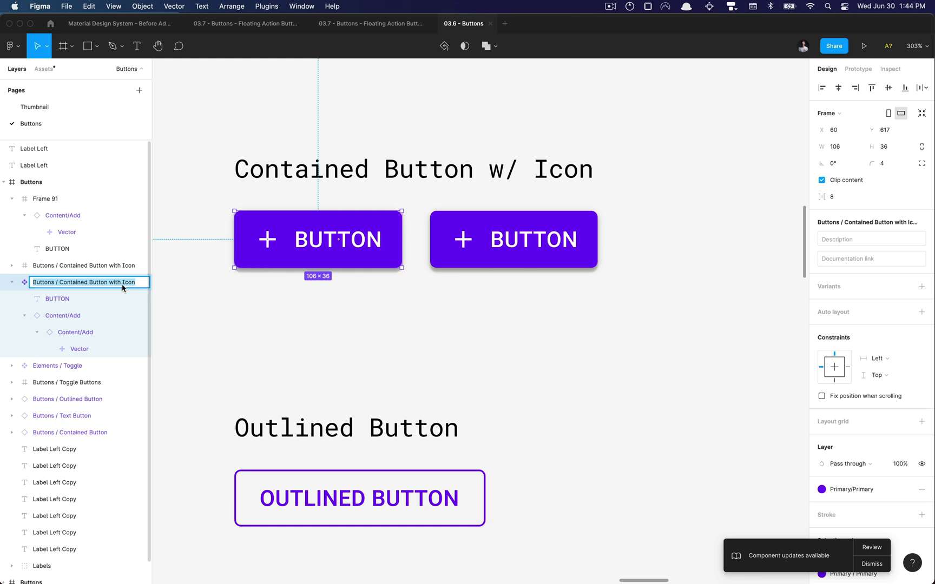
{"action": "left_click", "coordinate": [438, 290]}
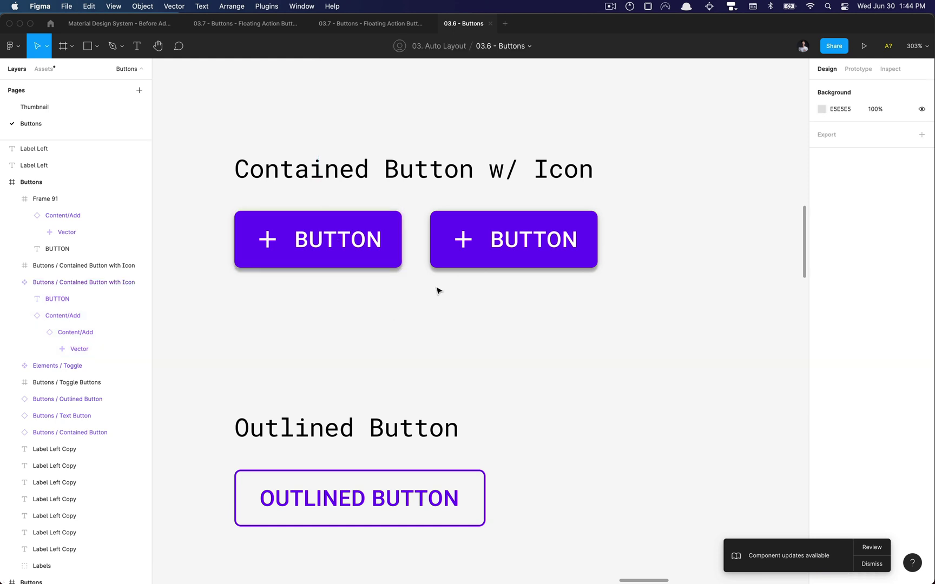
{"action": "left_click", "coordinate": [498, 246]}
{"action": "key", "text": "super+r"}
{"action": "key", "text": "super+v"}
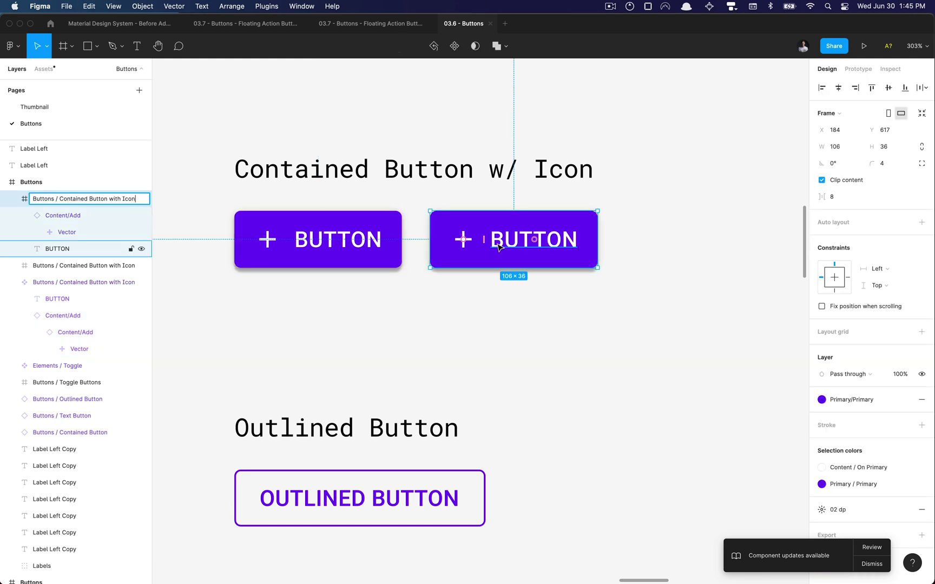
{"action": "key", "text": "Return"}
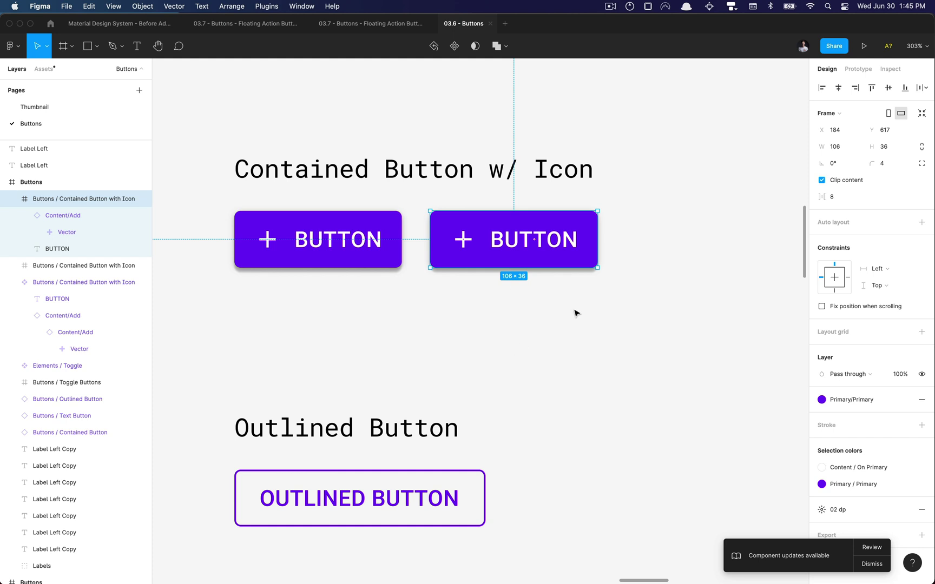
Apply auto layout (8 spacing, 12/9 padding) to the second button
{"action": "key", "text": "shift+a"}
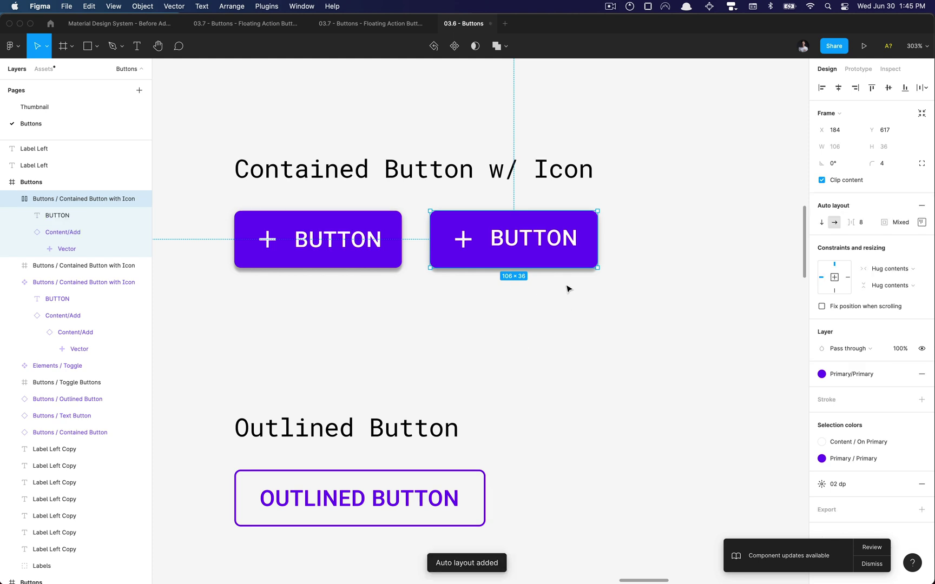
{"action": "key", "text": "super+z"}
{"action": "key", "text": "shift+2"}
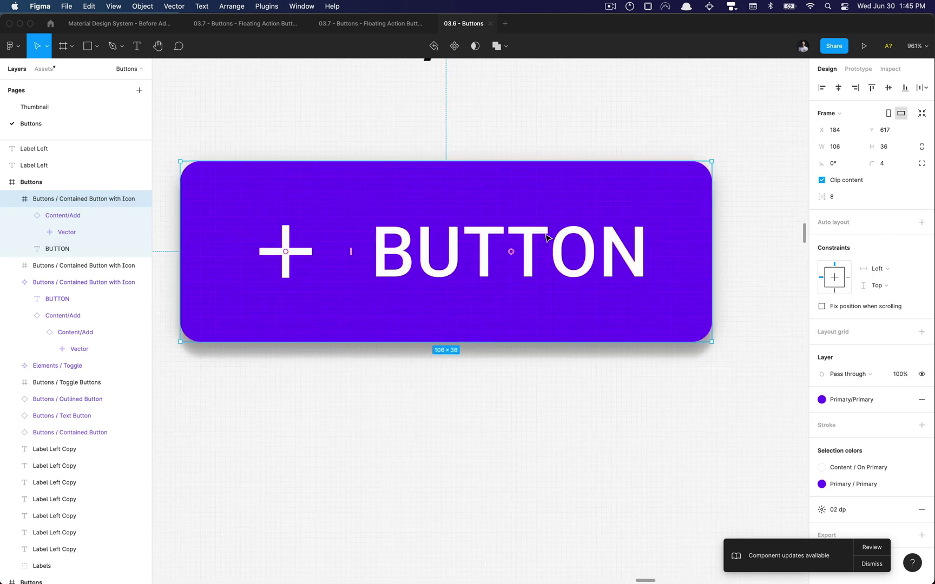
{"action": "key", "text": "shift+a"}
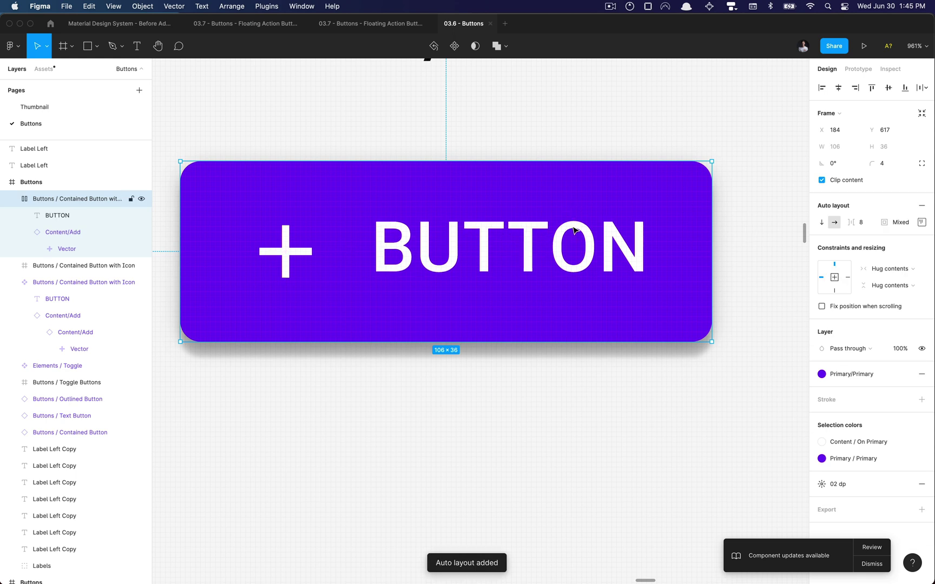
{"action": "key", "text": "super+z"}
{"action": "key", "text": "shift+a"}
Set the button's auto layout alignment to centre
{"action": "left_click", "coordinate": [924, 221]}
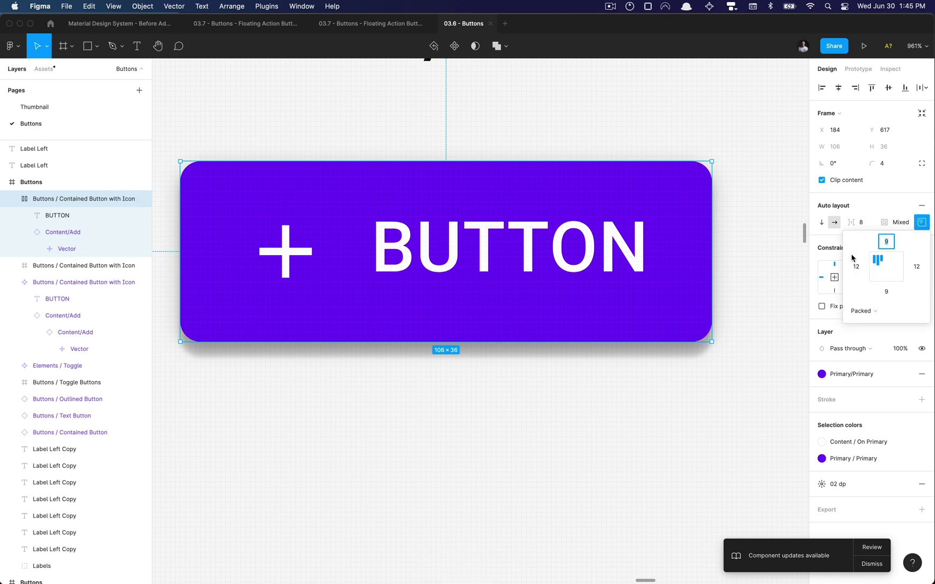
{"action": "left_click", "coordinate": [887, 271]}
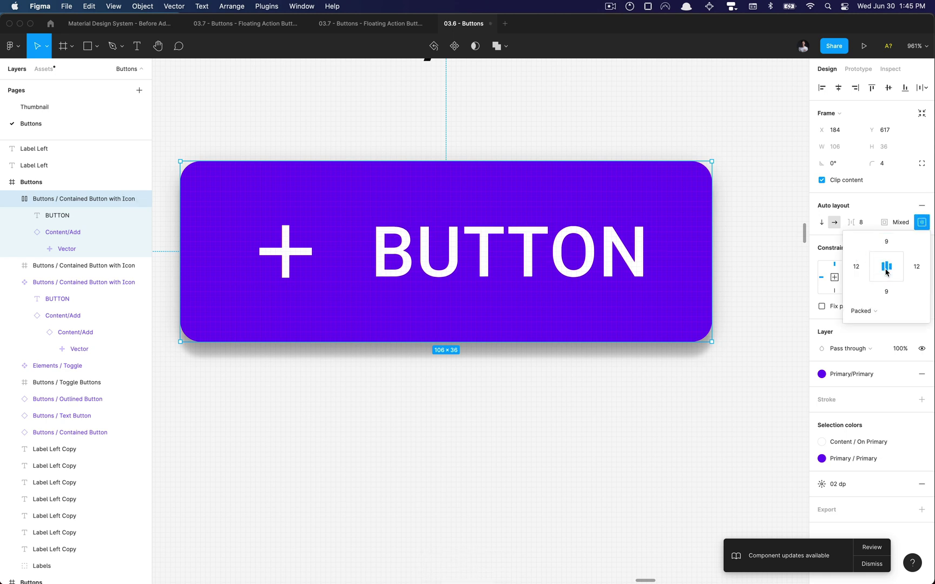
{"action": "left_click", "coordinate": [887, 260]}
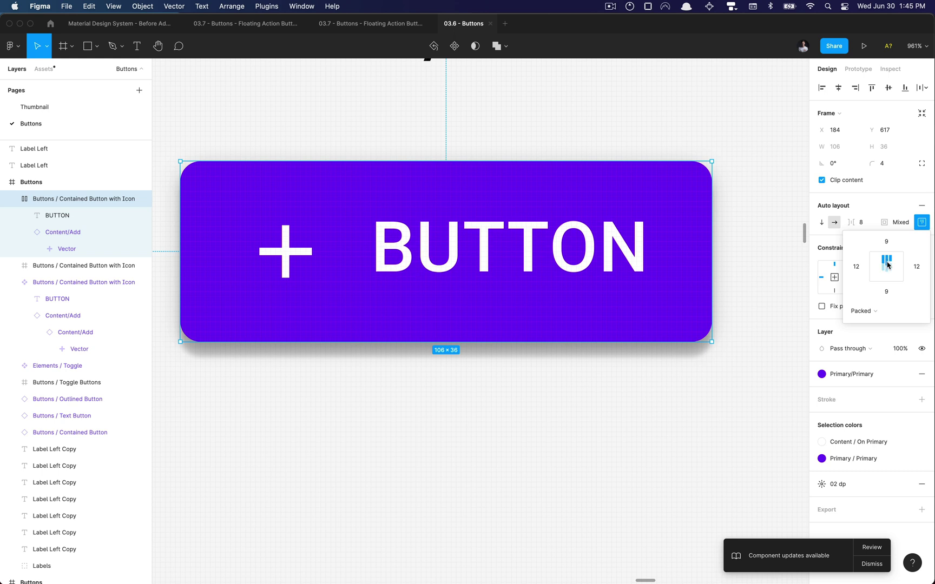
{"action": "left_click", "coordinate": [888, 271]}
{"action": "left_click", "coordinate": [479, 403]}
{"action": "scroll", "coordinate": [478, 403], "scroll_direction": "down", "scroll_amount": 5}
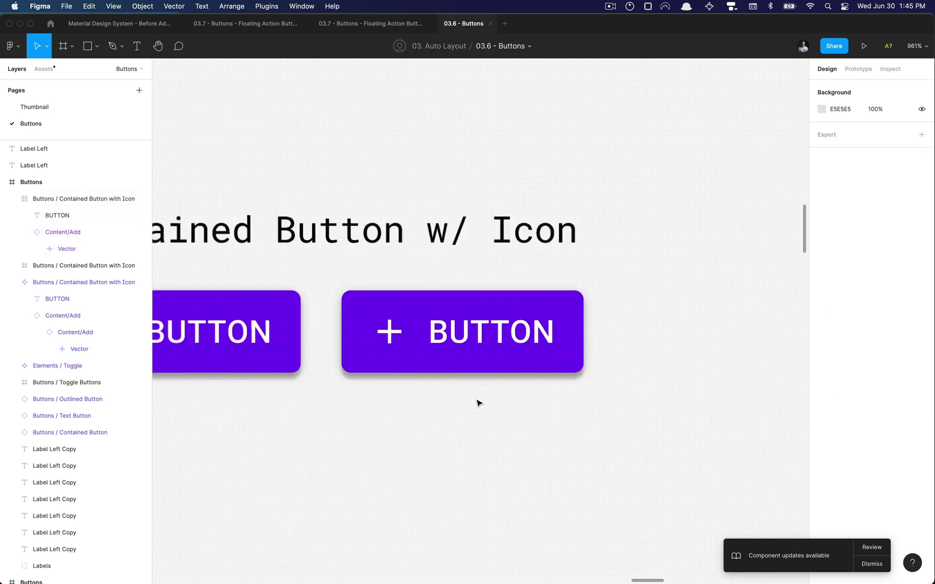
{"action": "left_click", "coordinate": [466, 325]}
{"action": "scroll", "coordinate": [433, 323], "scroll_direction": "down", "scroll_amount": 3}
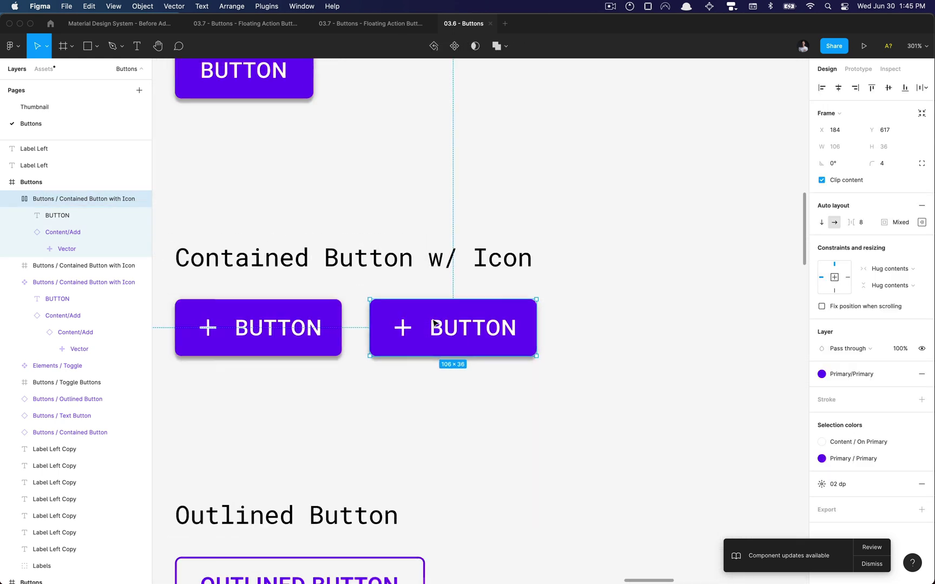
Test-type 'Type some' into the second button's label, then undo to restore BUTTON
{"action": "double_click", "coordinate": [442, 325]}
{"action": "type", "text": "Type some"}
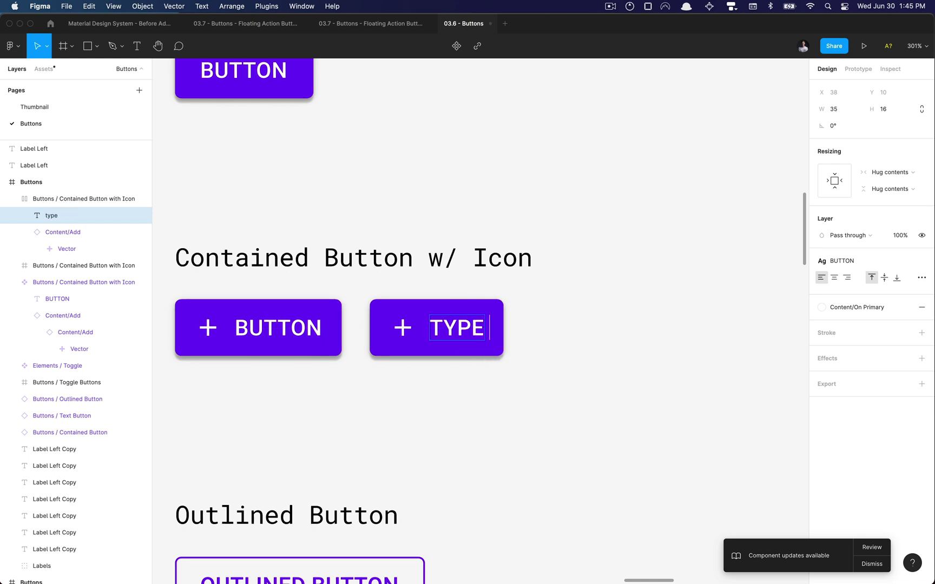
{"action": "key", "text": "super+z"}
{"action": "key", "text": "Escape"}
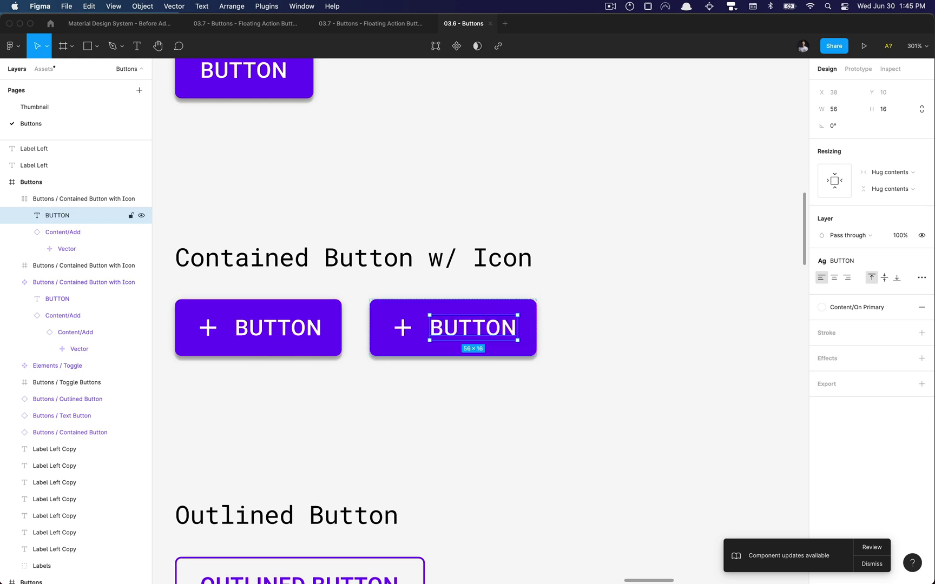
Make the auto-layout button a component, delete the old icon button and move the new one into its place
{"action": "left_click", "coordinate": [435, 354]}
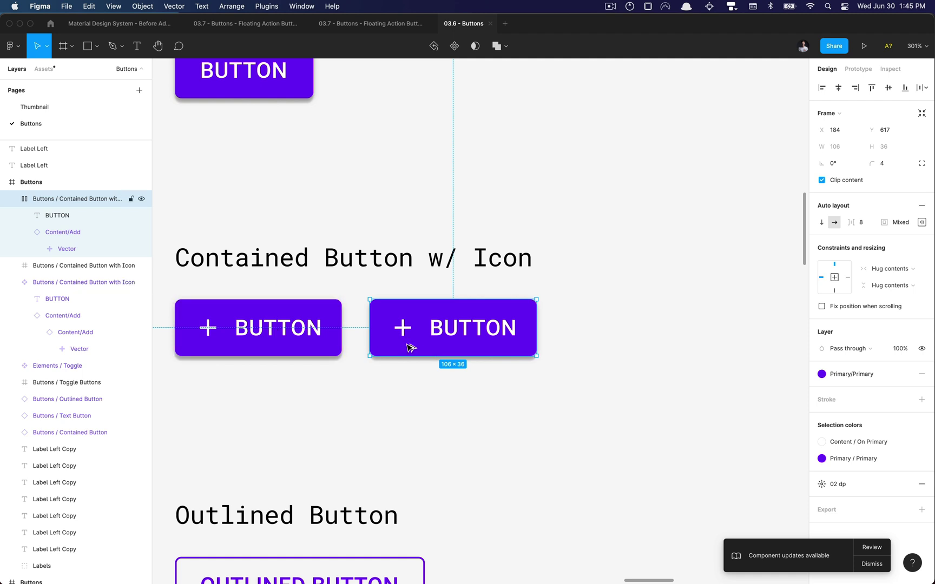
{"action": "key", "text": "super+alt+k"}
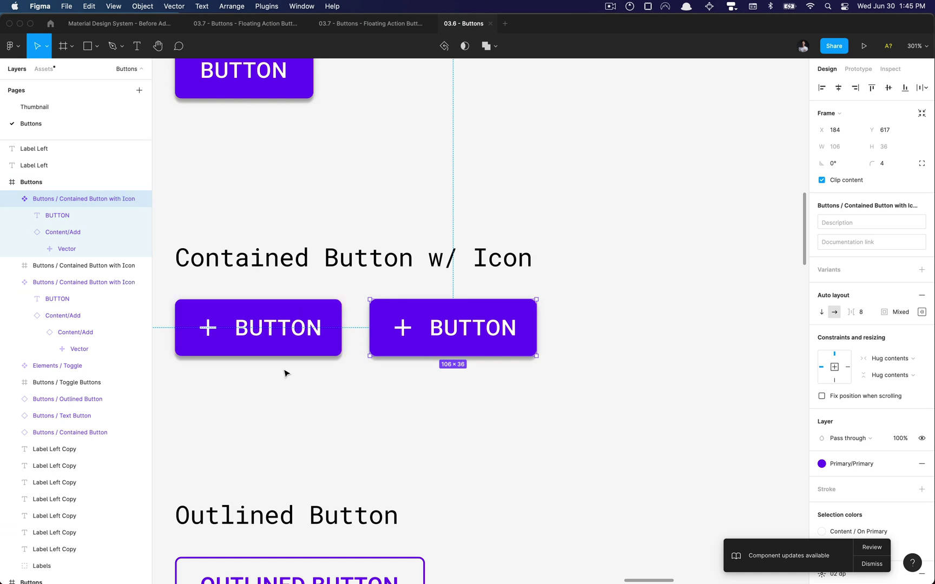
{"action": "left_click", "coordinate": [286, 340]}
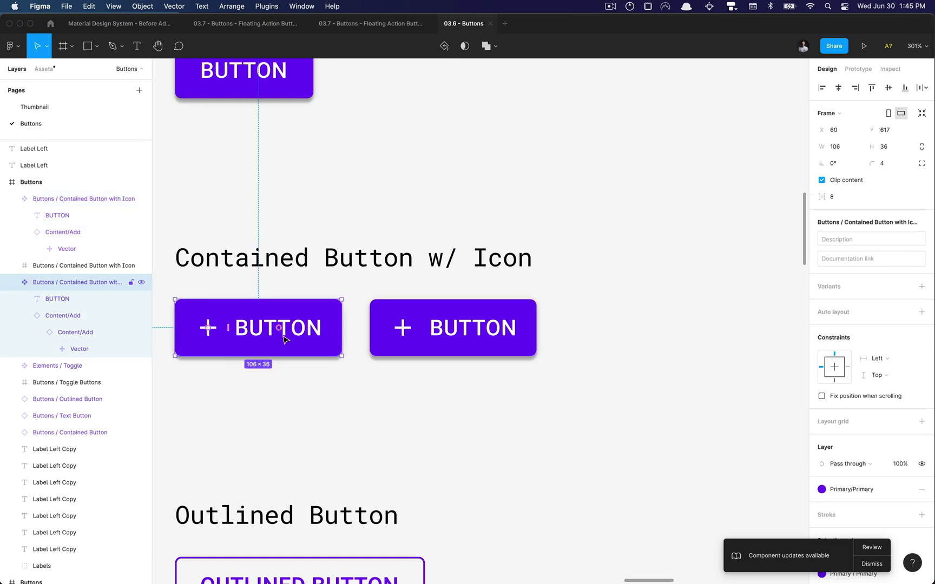
{"action": "key", "text": "Delete"}
{"action": "left_click_drag", "start_coordinate": [376, 337], "coordinate": [184, 328]}
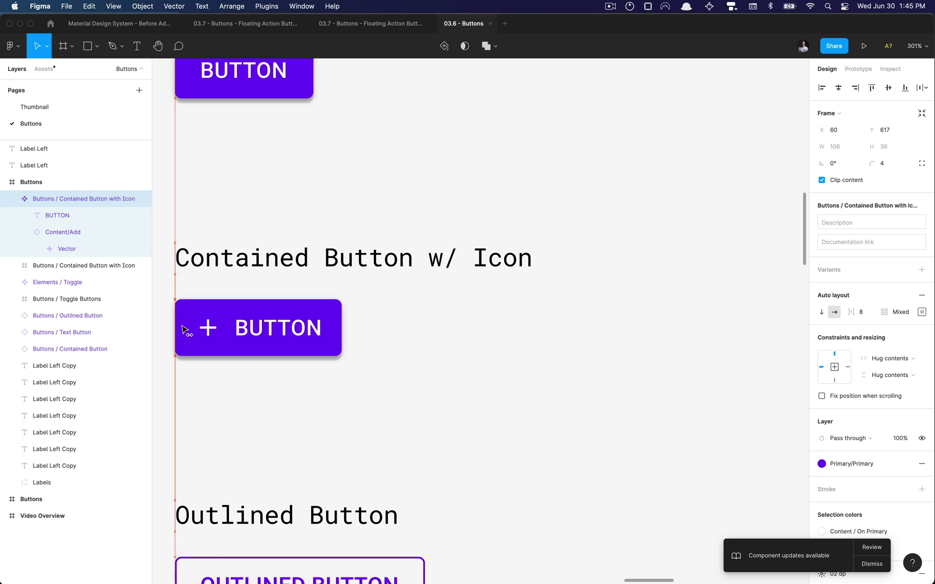
{"action": "left_click", "coordinate": [426, 338]}
{"action": "scroll", "coordinate": [358, 318], "scroll_direction": "down", "scroll_amount": 5}
Inspect the new + BUTTON component and the outlined icon button frame
{"action": "scroll", "coordinate": [357, 307], "scroll_direction": "down", "scroll_amount": 3}
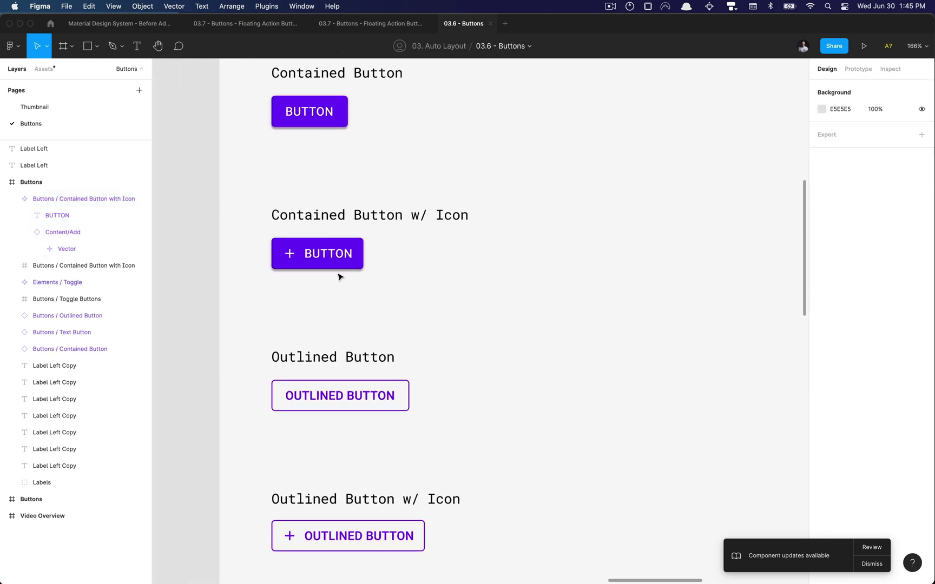
{"action": "left_click", "coordinate": [334, 257]}
{"action": "left_click", "coordinate": [334, 258]}
{"action": "left_click", "coordinate": [342, 295]}
{"action": "scroll", "coordinate": [343, 295], "scroll_direction": "down", "scroll_amount": 8}
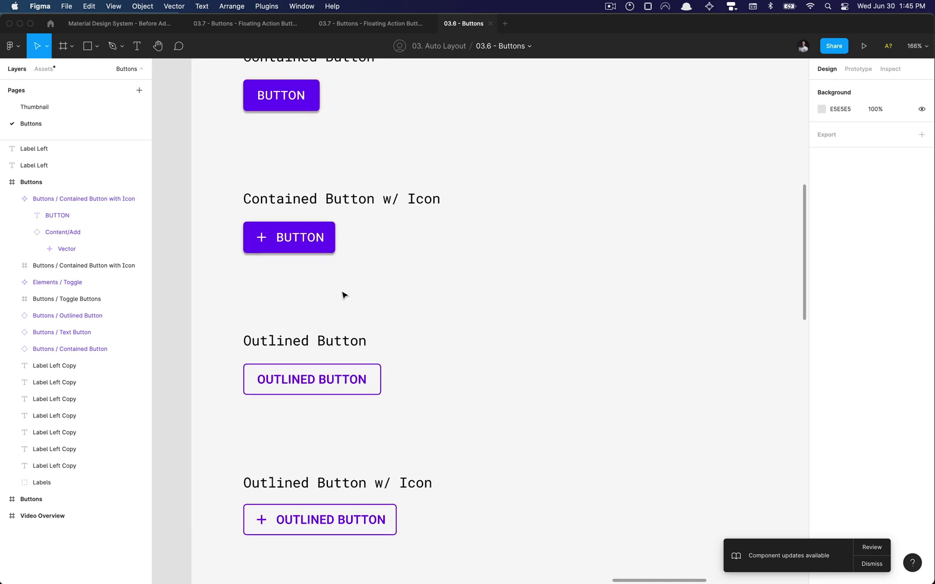
{"action": "scroll", "coordinate": [297, 291], "scroll_direction": "up", "scroll_amount": 5}
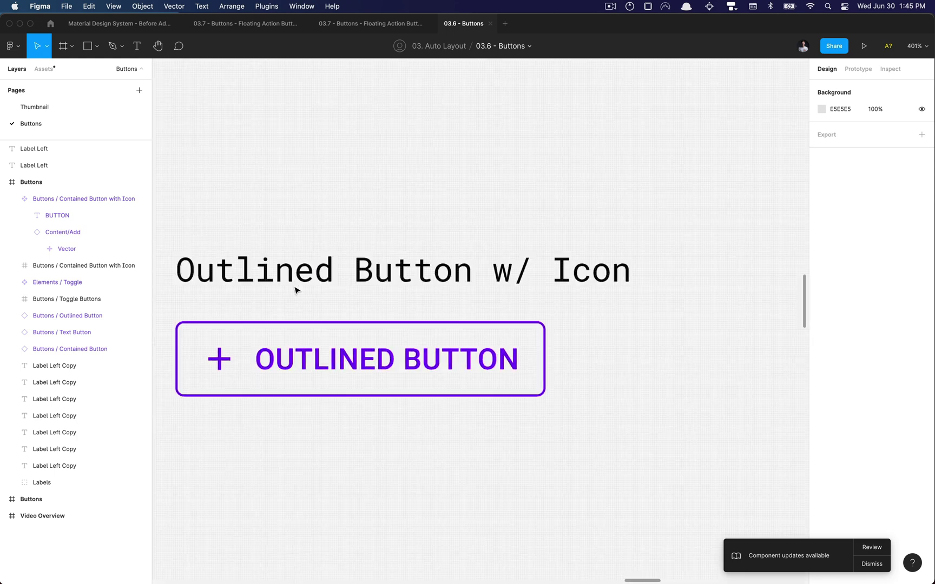
{"action": "scroll", "coordinate": [294, 292], "scroll_direction": "down", "scroll_amount": 2}
{"action": "left_click", "coordinate": [248, 265]}
{"action": "scroll", "coordinate": [248, 265], "scroll_direction": "down", "scroll_amount": 3}
{"action": "left_click", "coordinate": [242, 307]}
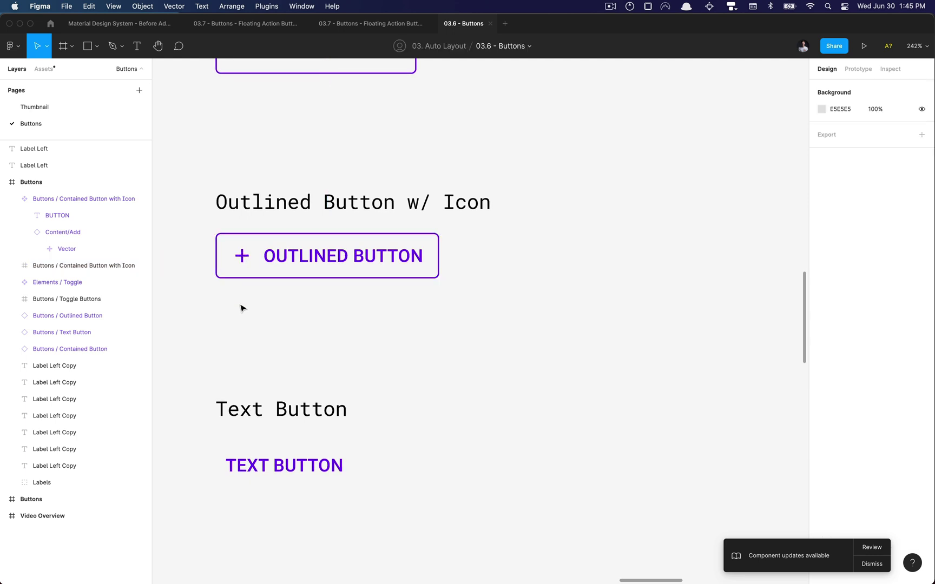
{"action": "left_click", "coordinate": [256, 270]}
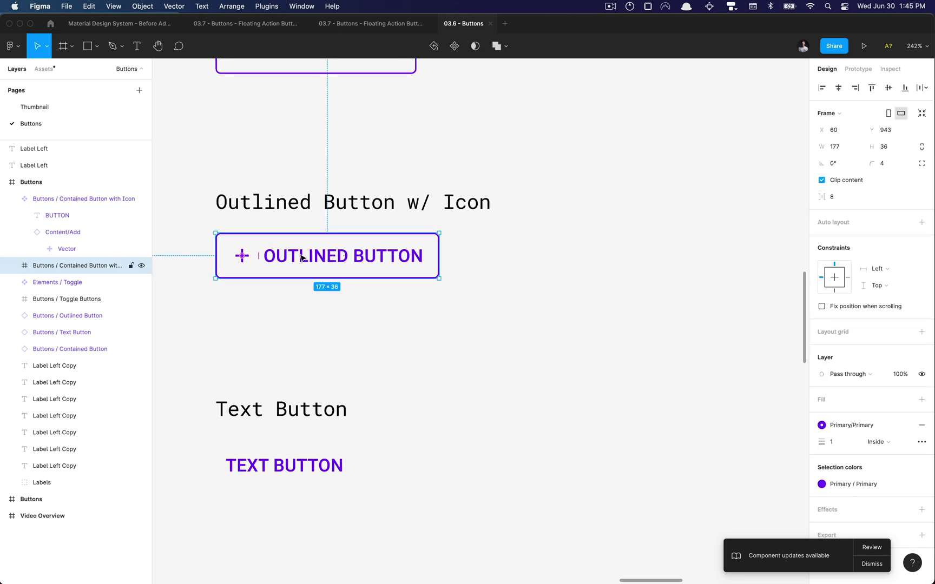
{"action": "left_click", "coordinate": [343, 312]}
Test-type into the OUTLINED BUTTON label, undo it, and select the outlined button frame
{"action": "double_click", "coordinate": [347, 265]}
{"action": "type", "text": "asdasdasd"}
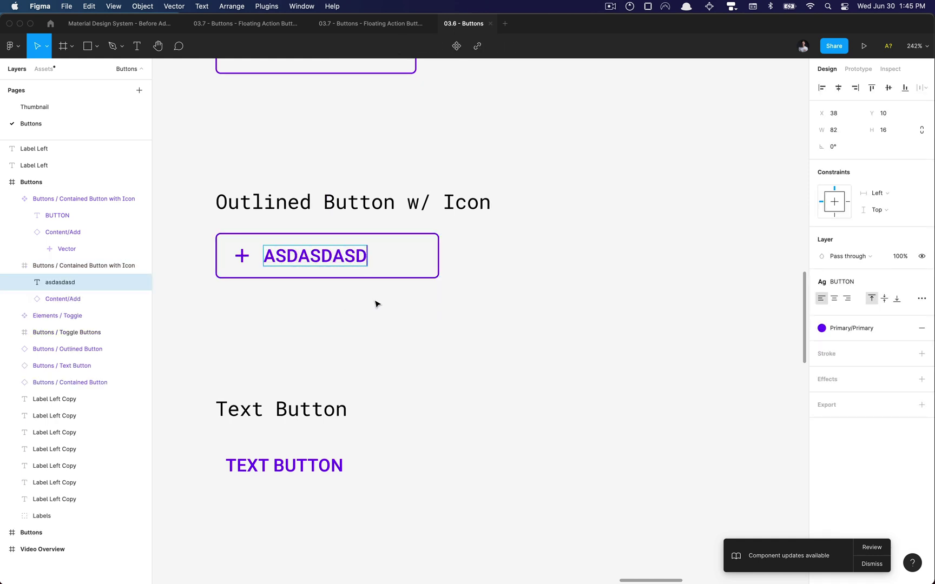
{"action": "key", "text": "ctrl+z"}
{"action": "key", "text": "Escape"}
{"action": "left_click", "coordinate": [270, 301]}
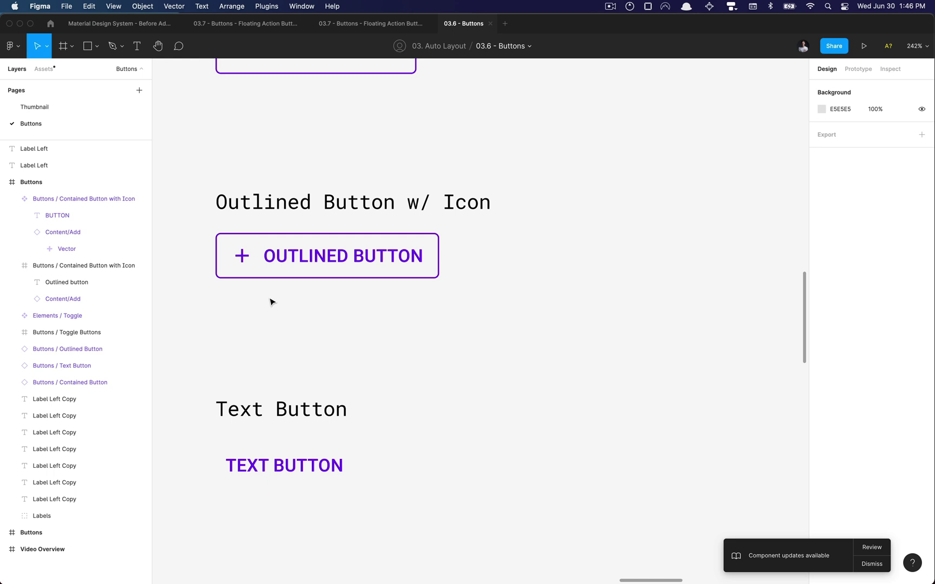
{"action": "left_click", "coordinate": [275, 256]}
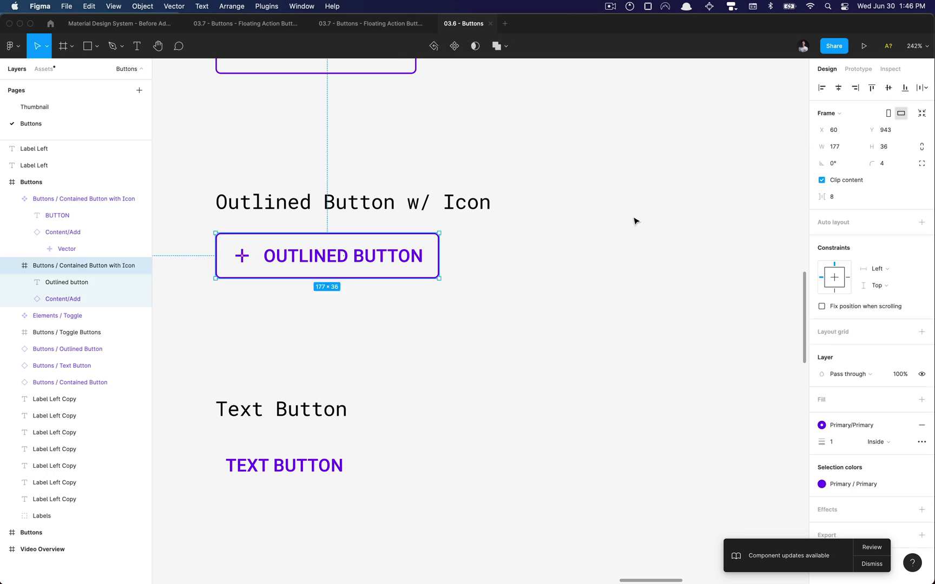
Add auto layout to the outlined icon button with centred contents
{"action": "left_click", "coordinate": [921, 224]}
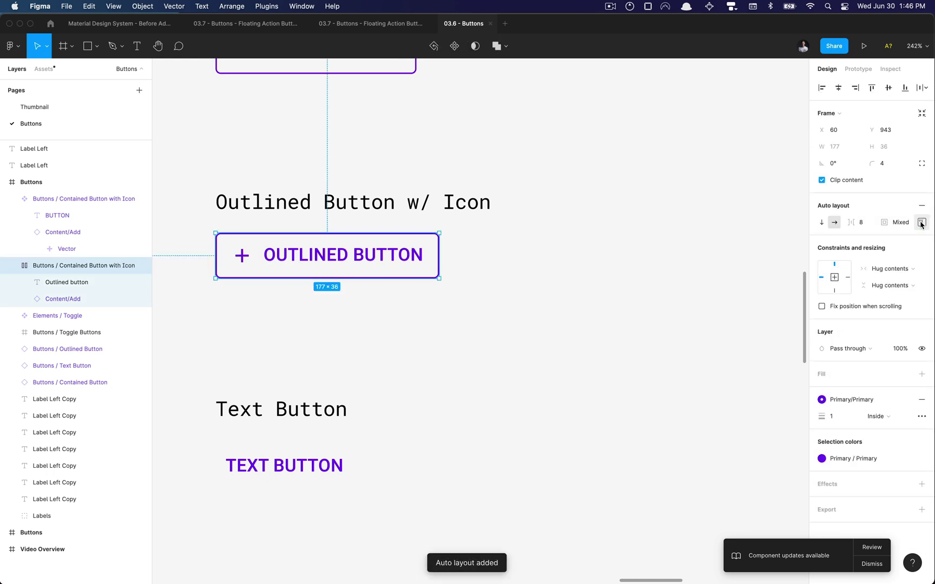
{"action": "left_click", "coordinate": [922, 223]}
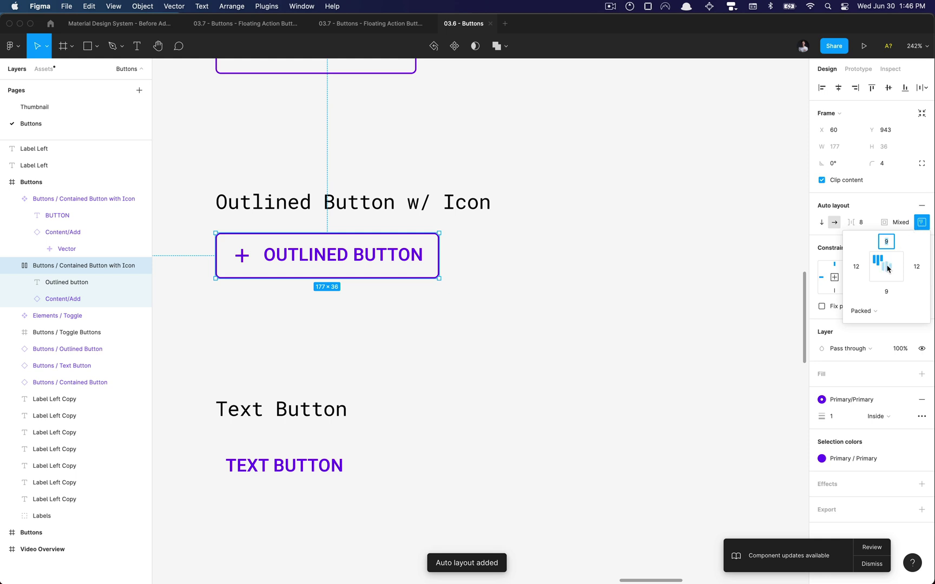
{"action": "left_click", "coordinate": [887, 266]}
{"action": "left_click", "coordinate": [519, 286]}
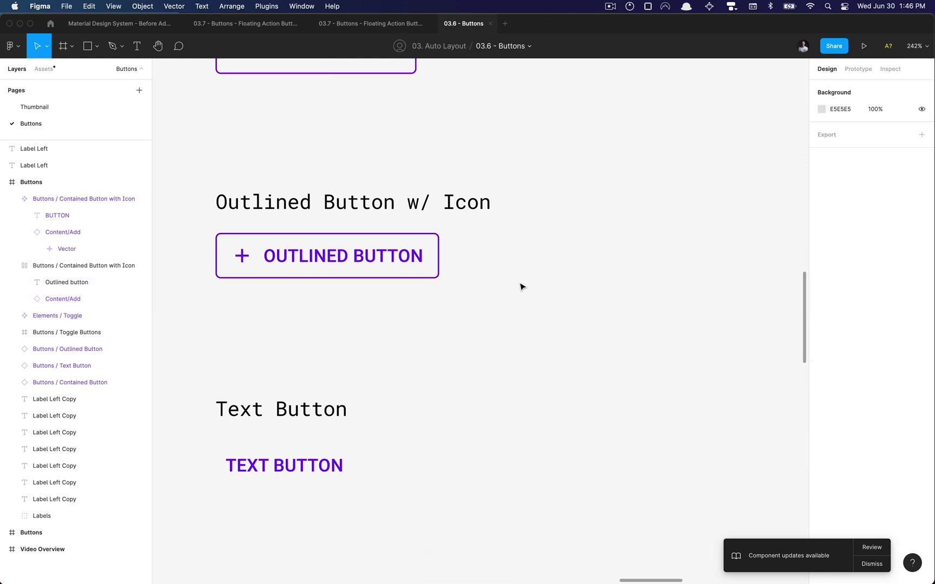
Check the outlined button resizes with its label and inspect its icon, text and spacing
{"action": "double_click", "coordinate": [418, 254]}
{"action": "type", "text": "asdasdasdasd"}
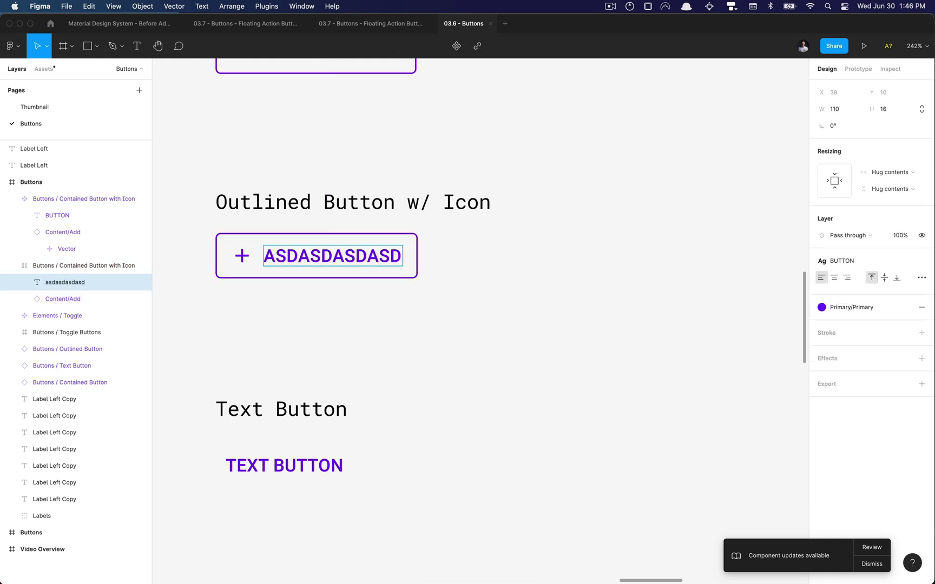
{"action": "key", "text": "super+z"}
{"action": "left_click", "coordinate": [537, 257]}
{"action": "left_click", "coordinate": [417, 255]}
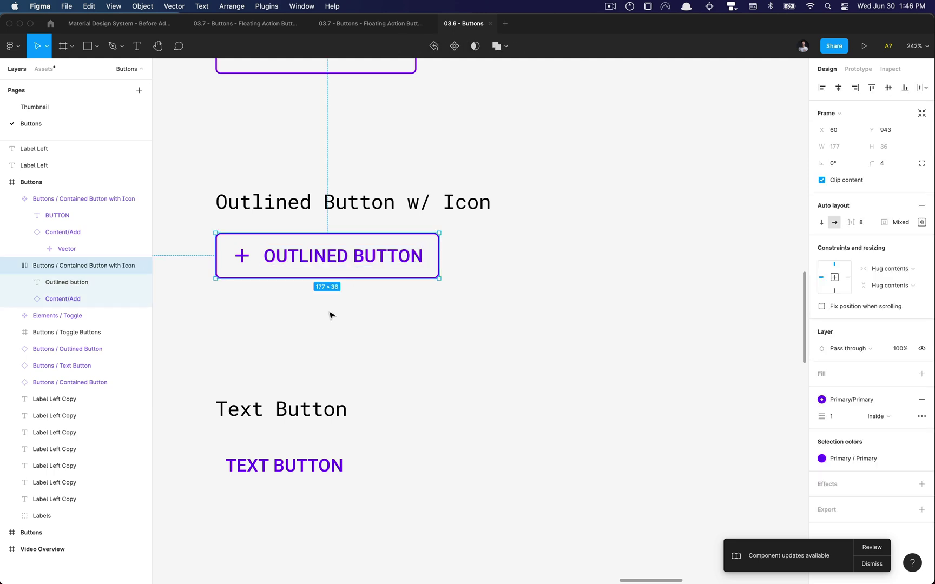
{"action": "double_click", "coordinate": [292, 254]}
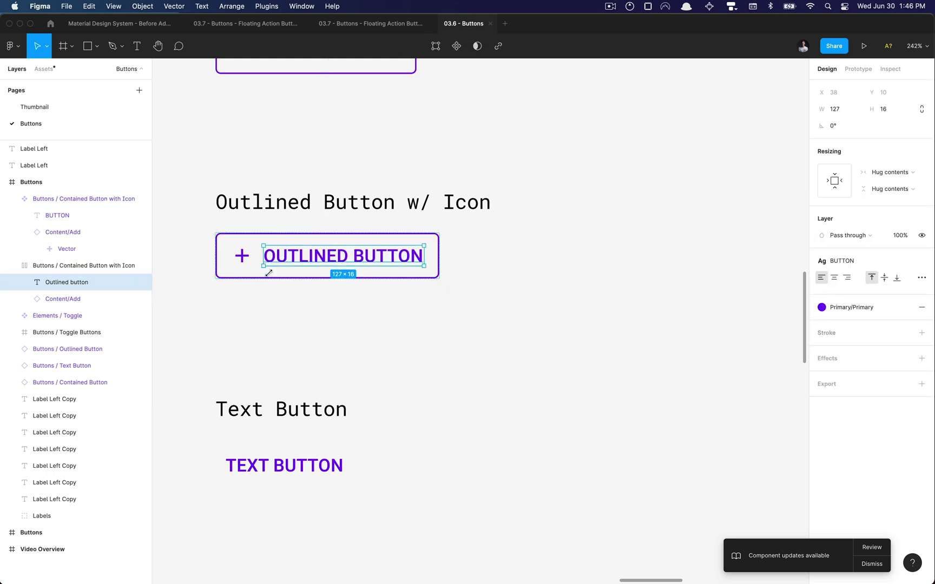
{"action": "left_click", "coordinate": [242, 255]}
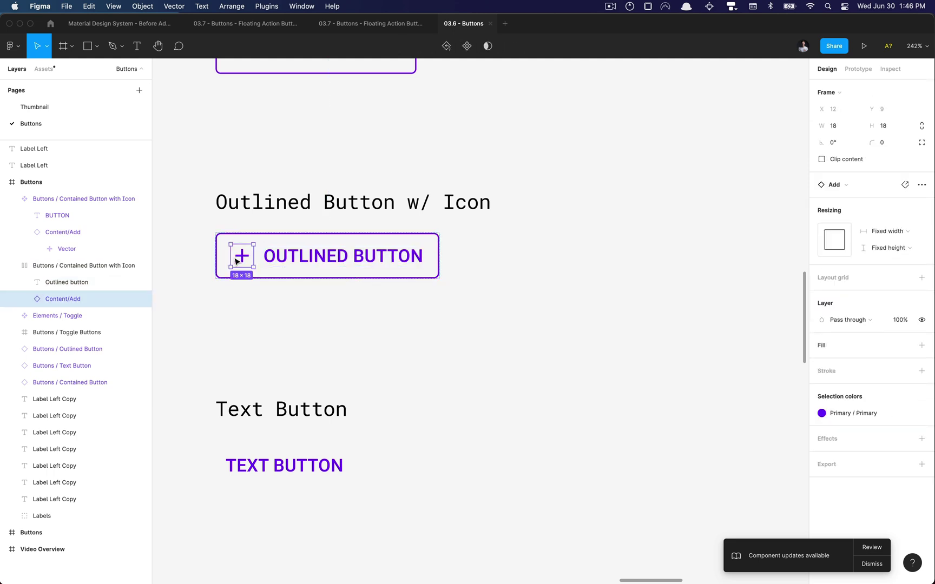
{"action": "left_click", "coordinate": [313, 294]}
{"action": "left_click", "coordinate": [320, 263]}
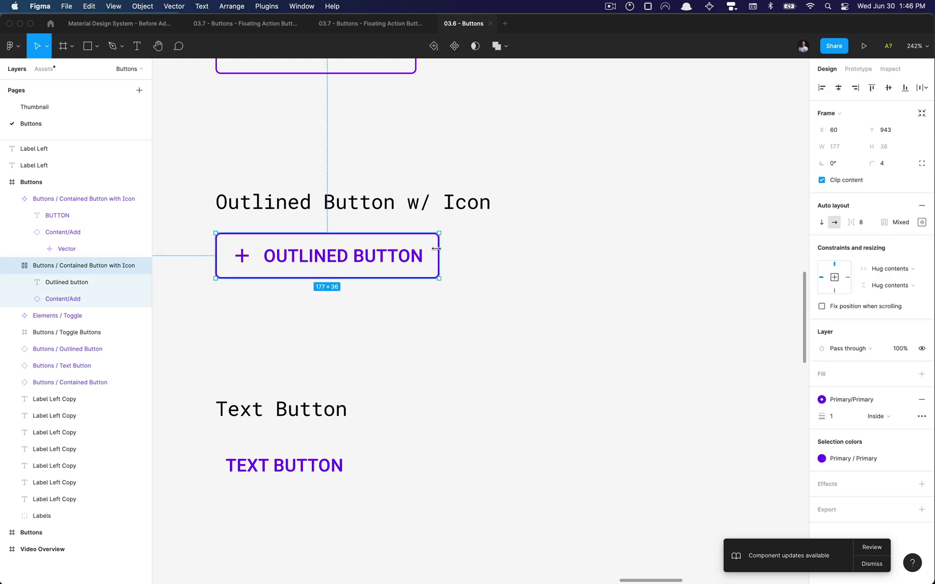
{"action": "key", "text": "alt"}
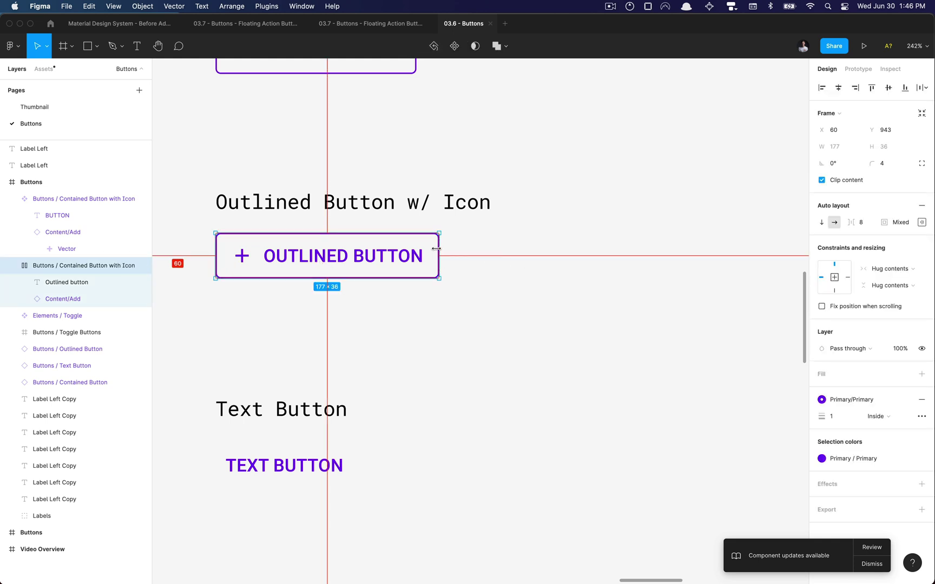
Type 'ASDASDASD' into the TEXT BUTTON label to check its width hugs, then undo it
{"action": "left_click", "coordinate": [353, 302]}
{"action": "scroll", "coordinate": [351, 304], "scroll_direction": "down", "scroll_amount": 5}
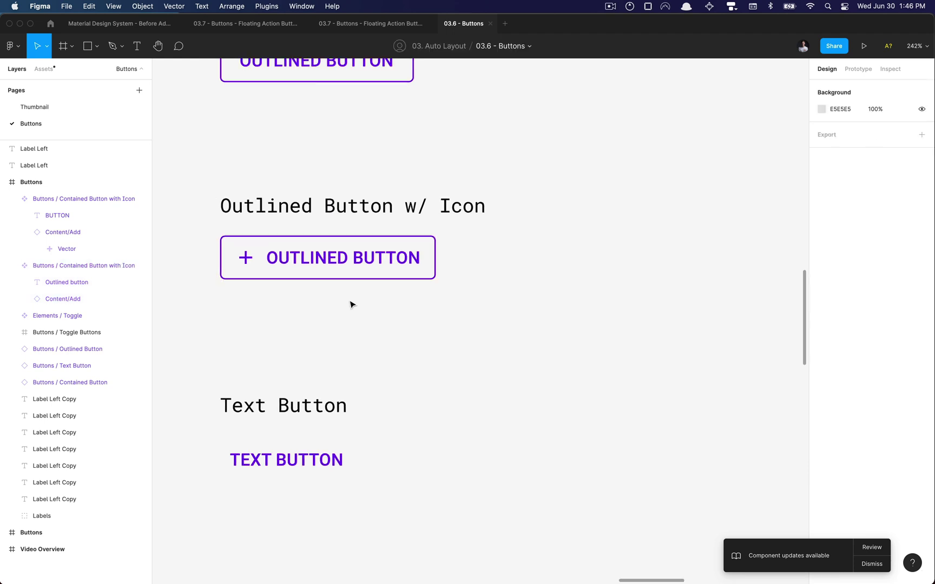
{"action": "scroll", "coordinate": [350, 305], "scroll_direction": "up", "scroll_amount": 5}
{"action": "scroll", "coordinate": [351, 303], "scroll_direction": "down", "scroll_amount": 3}
{"action": "double_click", "coordinate": [321, 219]}
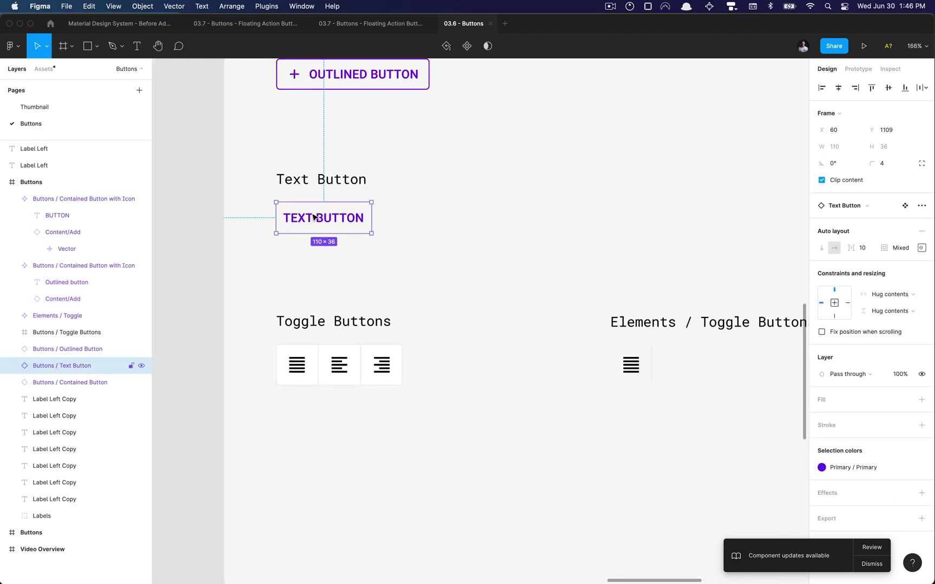
{"action": "key", "text": "Return"}
{"action": "type", "text": "ASDASDASD"}
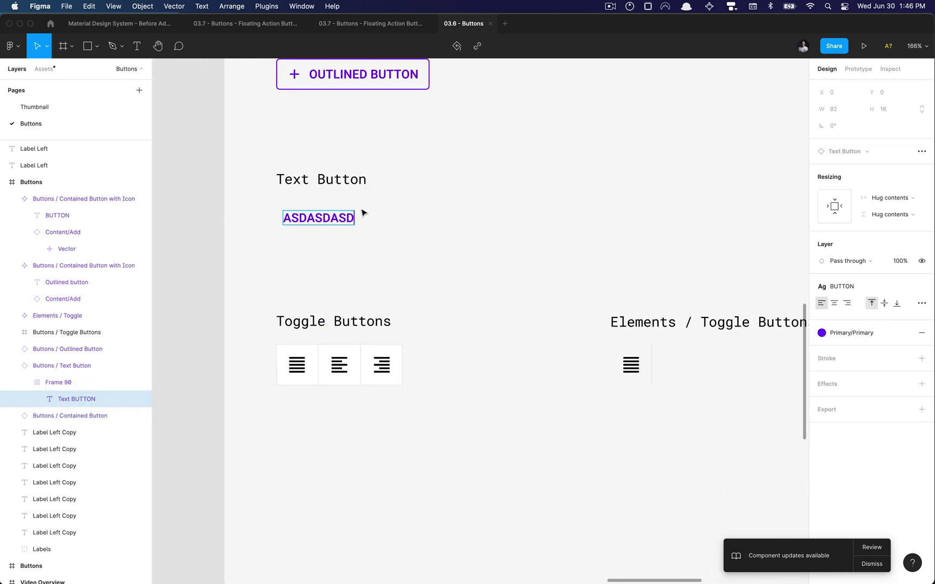
{"action": "key", "text": "alt"}
{"action": "key", "text": "super+z"}
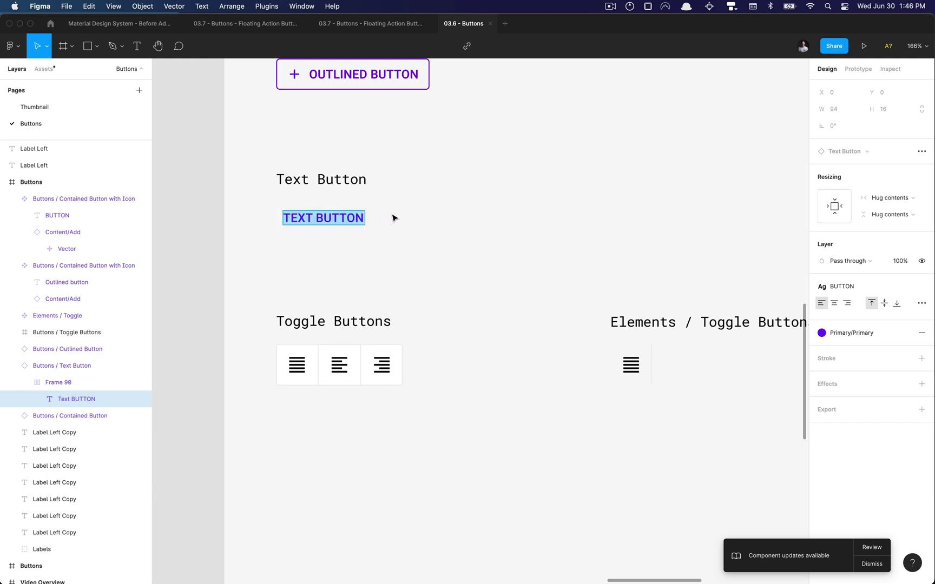
{"action": "key", "text": "Escape"}
Select the three-icon Toggle Buttons group
{"action": "left_click", "coordinate": [382, 230]}
{"action": "scroll", "coordinate": [383, 230], "scroll_direction": "down", "scroll_amount": 3}
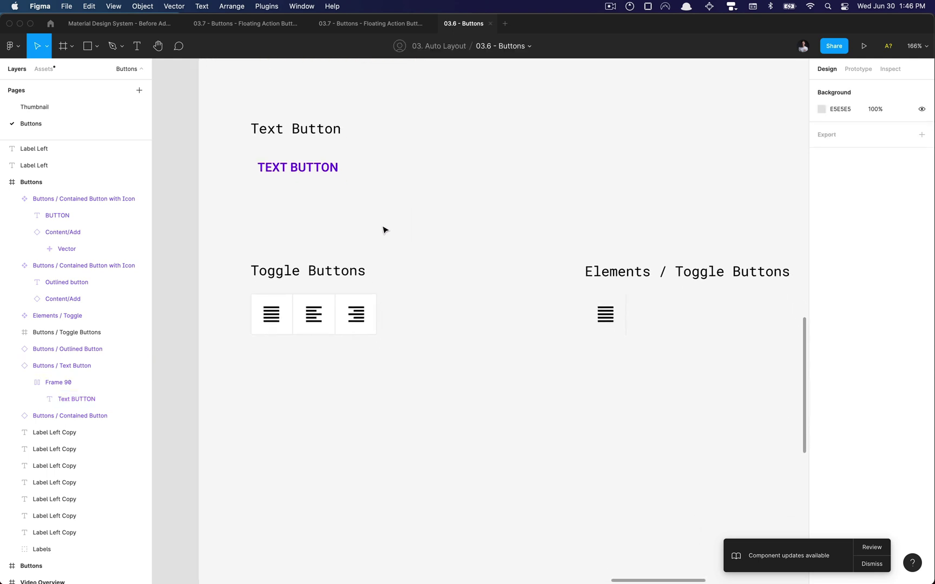
{"action": "scroll", "coordinate": [311, 306], "scroll_direction": "down", "scroll_amount": 3}
{"action": "scroll", "coordinate": [322, 307], "scroll_direction": "up", "scroll_amount": 5}
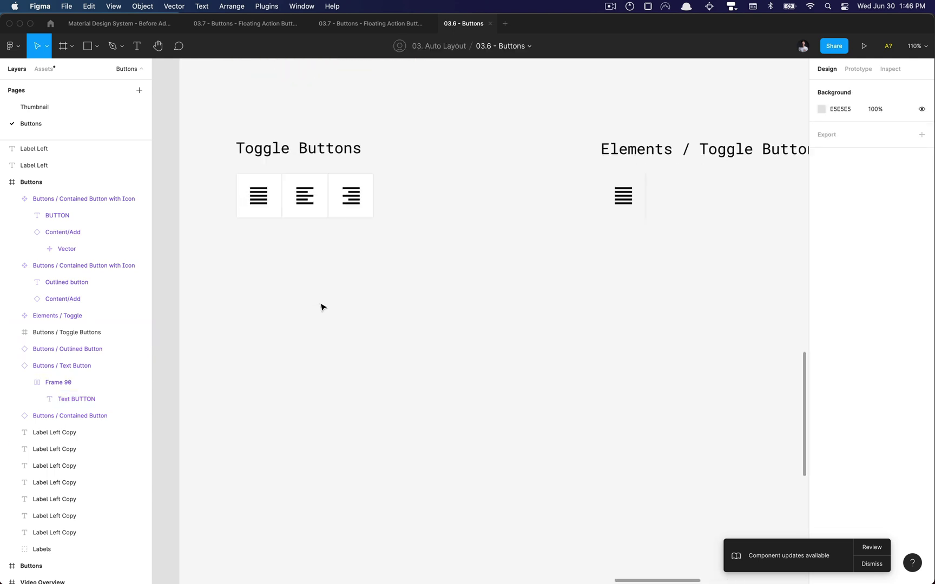
{"action": "left_click", "coordinate": [317, 191]}
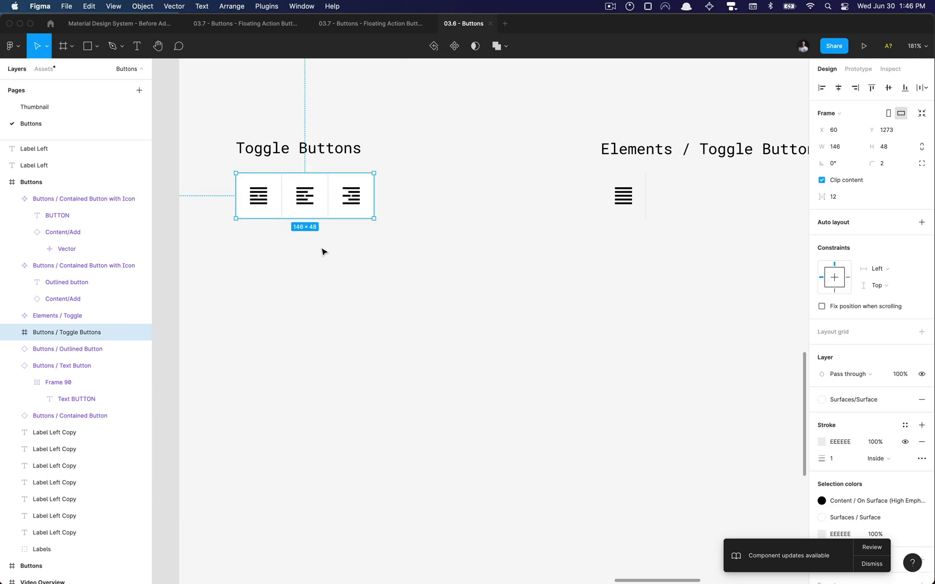
Draw a new frame, Frame 91, below the Toggle Buttons row
{"action": "key", "text": "f"}
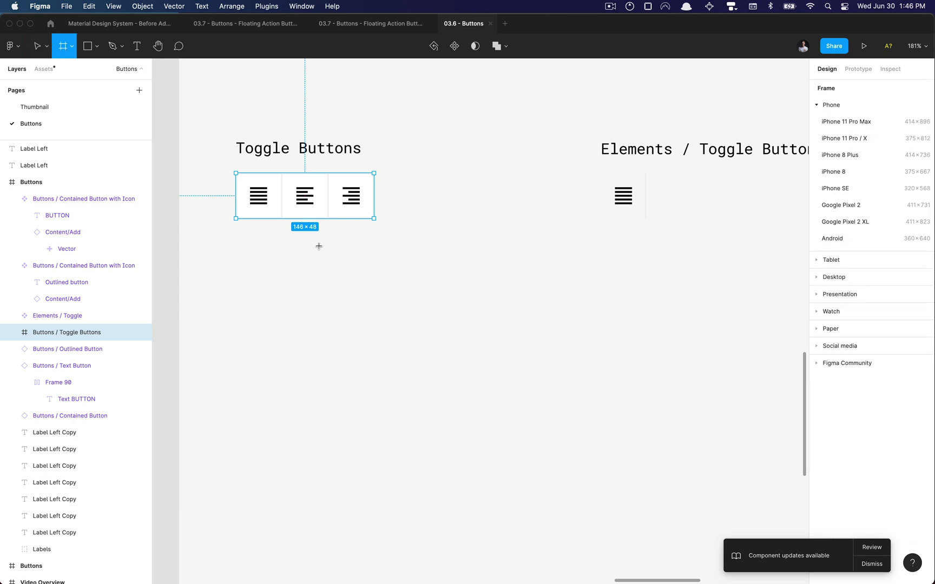
{"action": "left_click_drag", "start_coordinate": [317, 244], "coordinate": [399, 277]}
{"action": "key", "text": "super+z"}
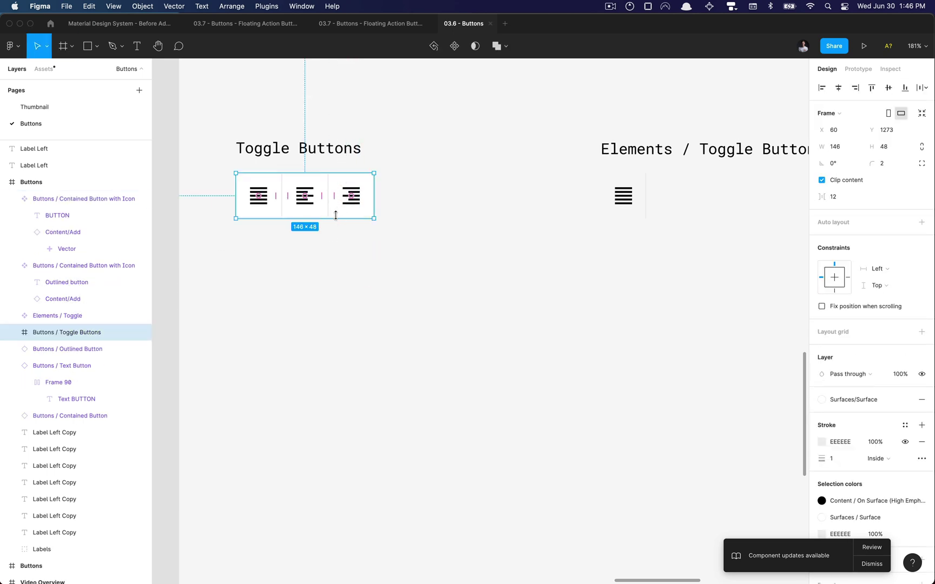
{"action": "key", "text": "f"}
{"action": "left_click_drag", "start_coordinate": [322, 245], "coordinate": [433, 295]}
Size Frame 91 to 144 × 48 and paste the toggle row's fill, border and corner radius
{"action": "left_click", "coordinate": [815, 151]}
{"action": "type", "text": "1"}
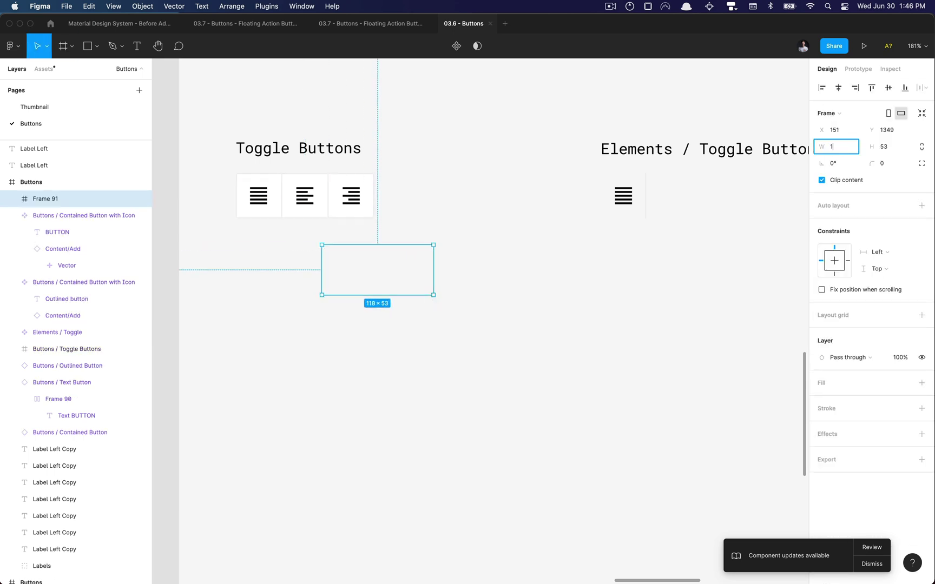
{"action": "type", "text": "44"}
{"action": "key", "text": "Tab"}
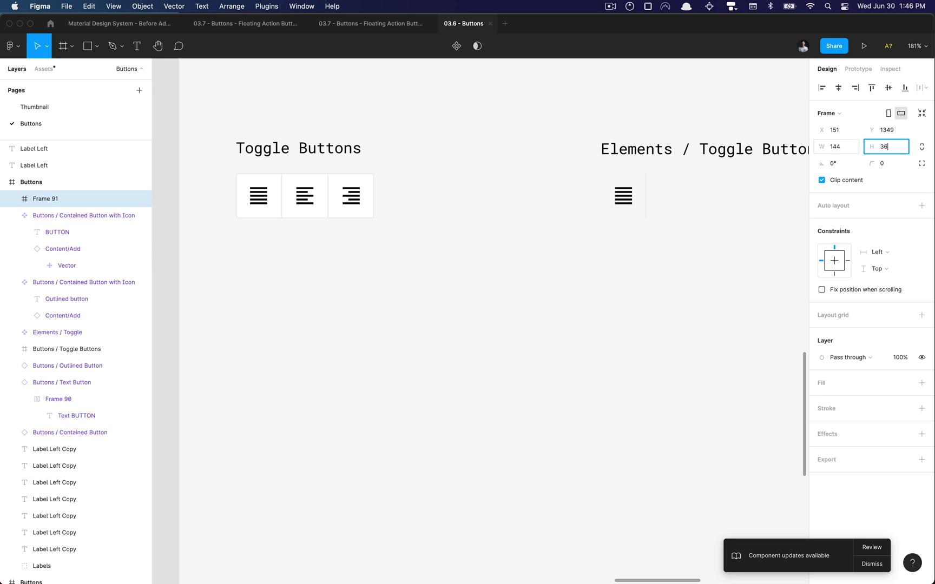
{"action": "key", "text": "Return"}
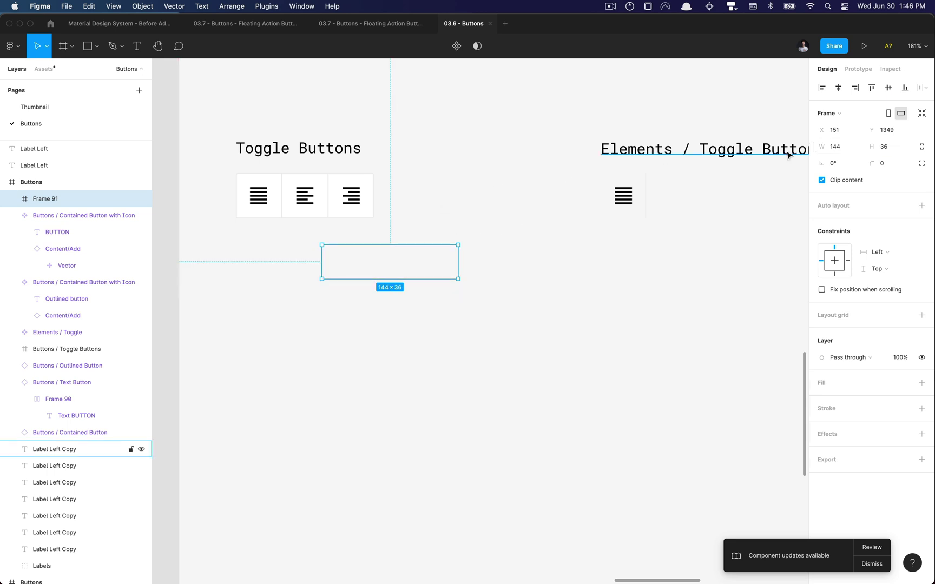
{"action": "left_click", "coordinate": [348, 189]}
{"action": "left_click", "coordinate": [360, 268]}
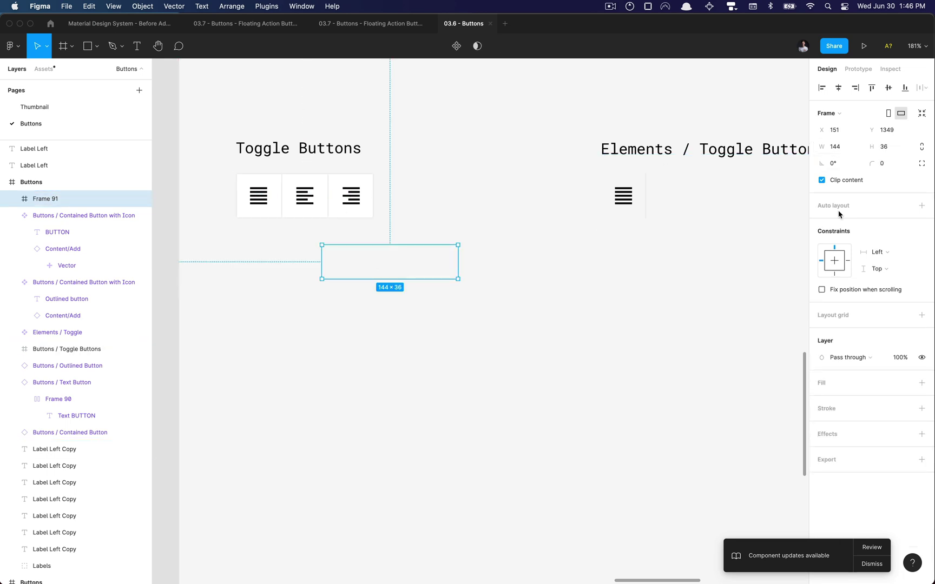
{"action": "left_click", "coordinate": [901, 147]}
{"action": "key", "text": "Return"}
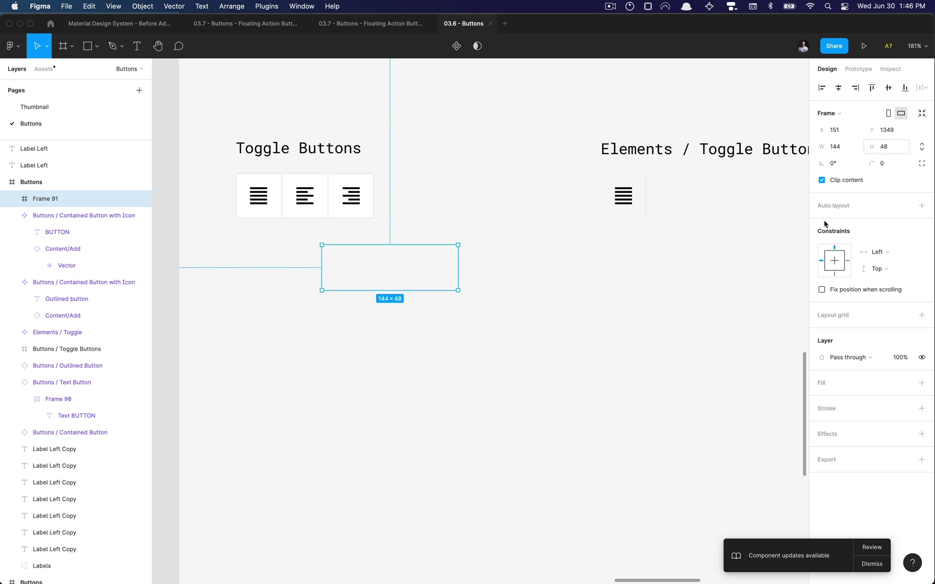
{"action": "key", "text": "ctrl+alt+v"}
Select the Elements / Toggle instance to copy
{"action": "left_click", "coordinate": [473, 180]}
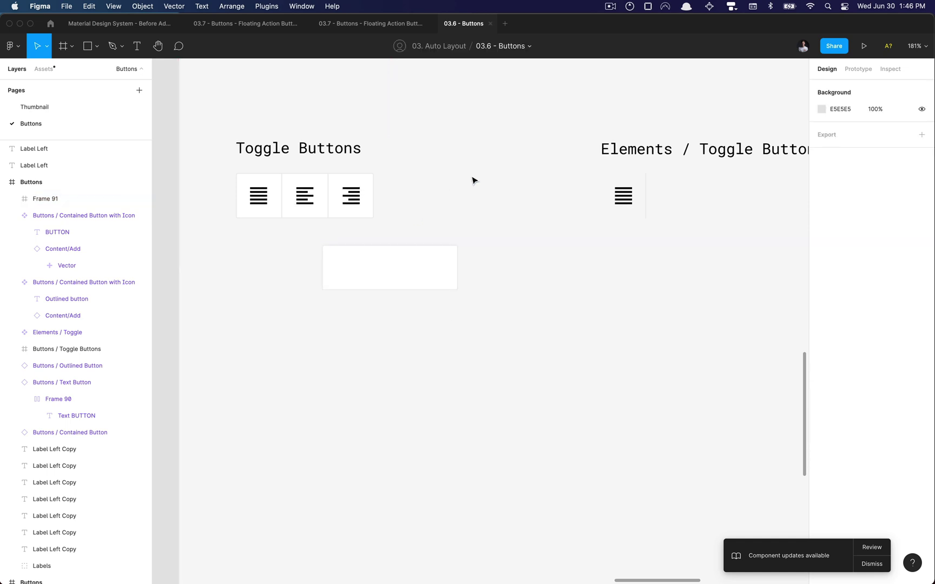
{"action": "scroll", "coordinate": [340, 280], "scroll_direction": "up", "scroll_amount": 5}
{"action": "scroll", "coordinate": [326, 244], "scroll_direction": "down", "scroll_amount": 10}
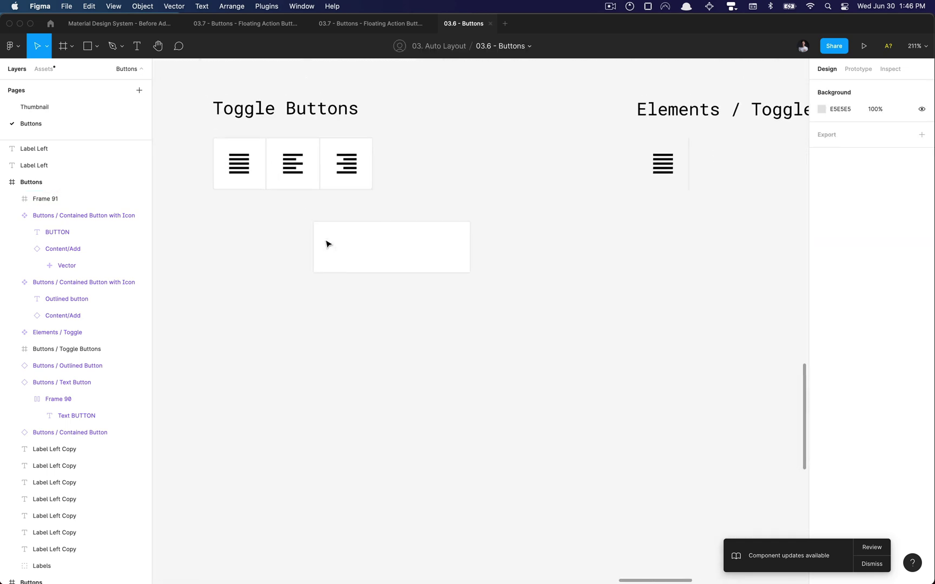
{"action": "left_click", "coordinate": [565, 232]}
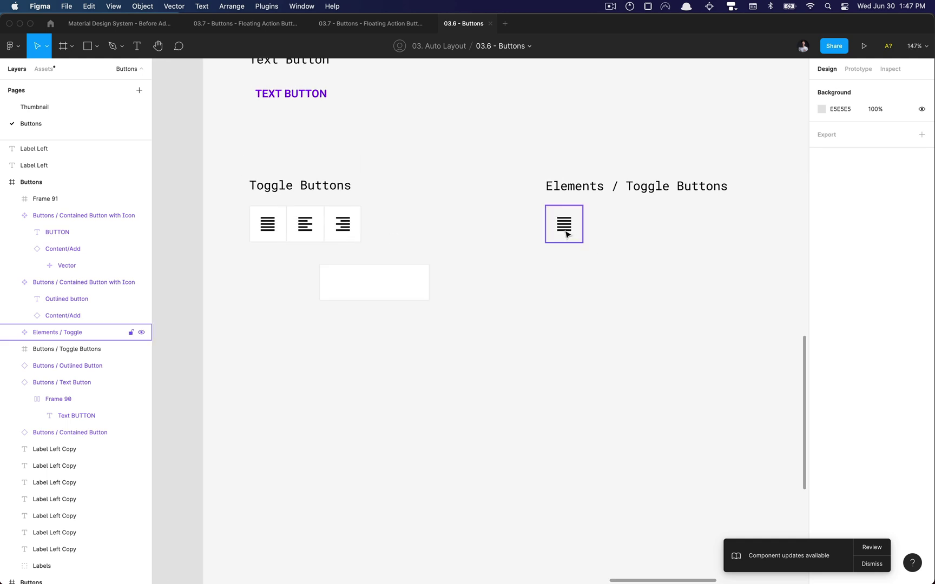
{"action": "left_click", "coordinate": [567, 234]}
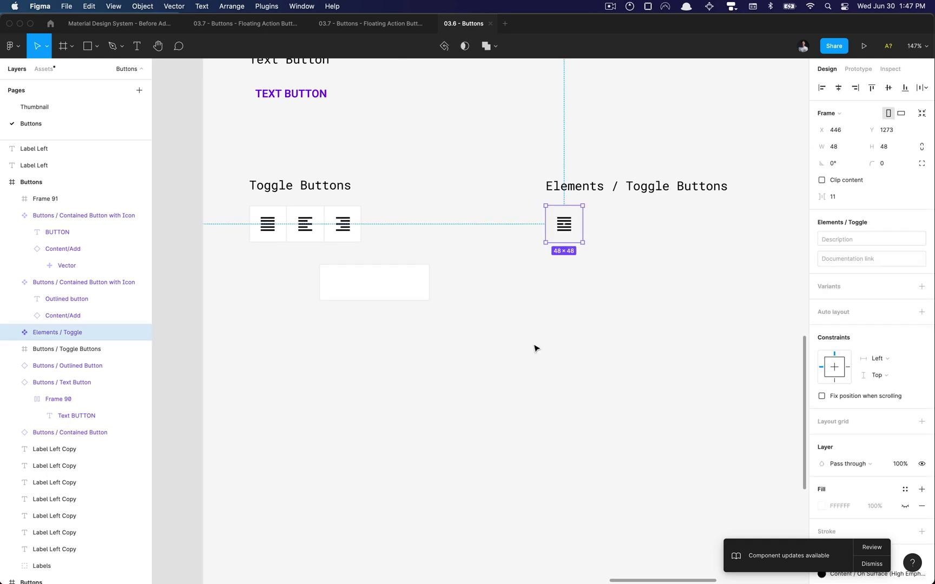
Paste the Elements / Toggle into Frame 91 and wrap it in auto layout Frame 92
{"action": "left_click", "coordinate": [367, 279]}
{"action": "key", "text": "super+v"}
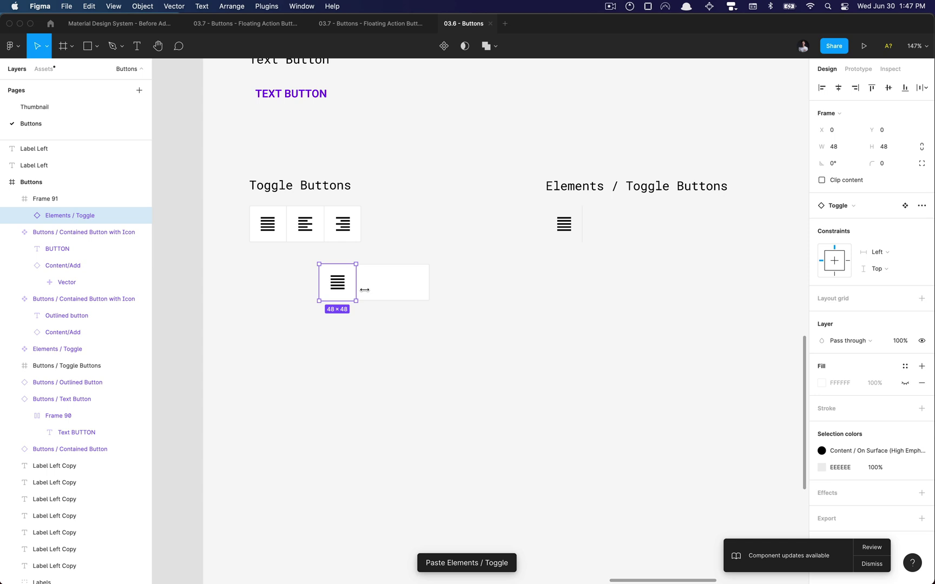
{"action": "scroll", "coordinate": [375, 290], "scroll_direction": "up", "scroll_amount": 5}
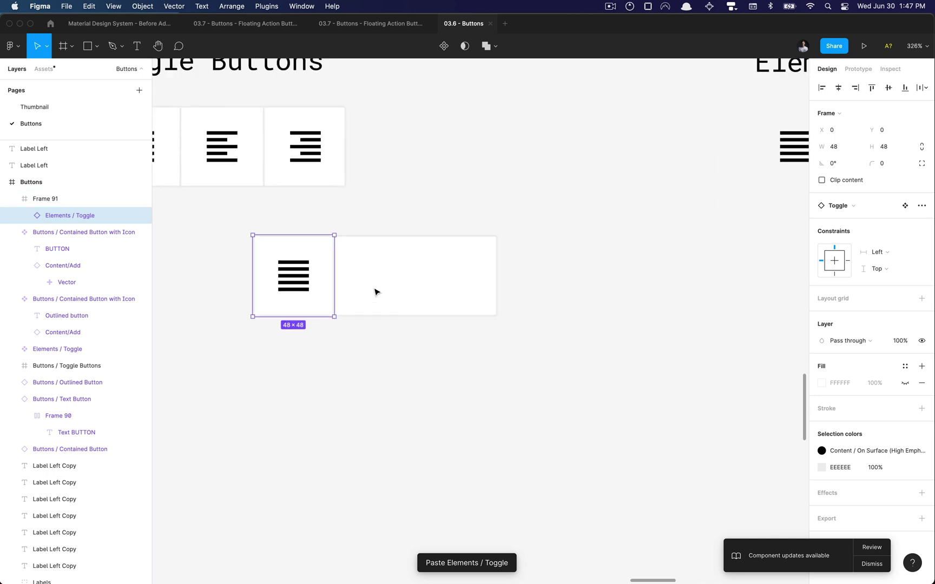
{"action": "key", "text": "shift+a"}
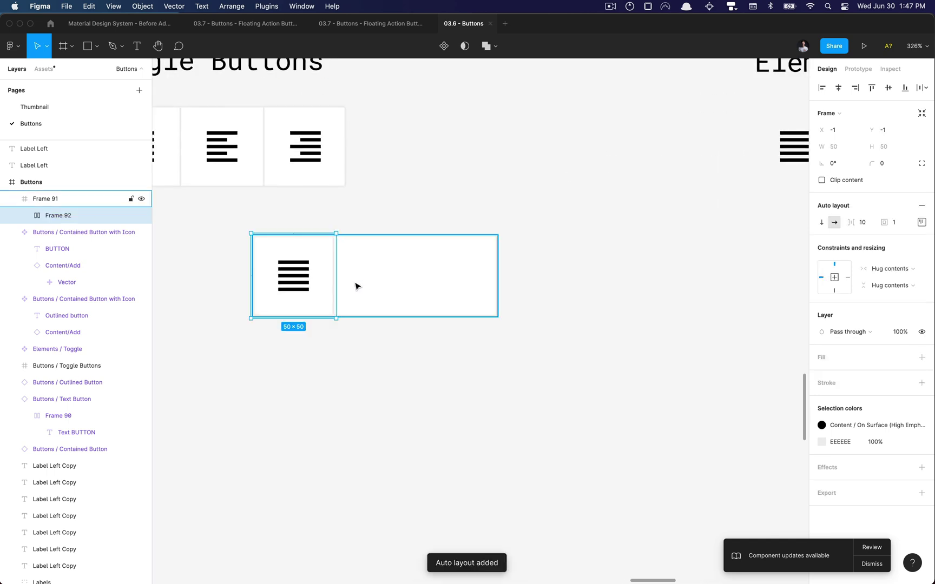
{"action": "left_click", "coordinate": [25, 216]}
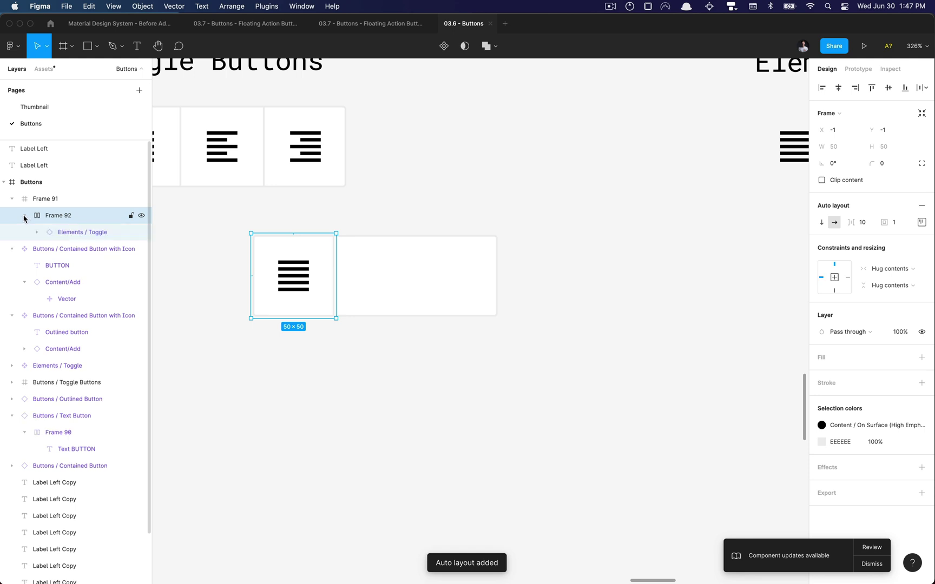
{"action": "left_click", "coordinate": [63, 234]}
{"action": "left_click", "coordinate": [104, 217]}
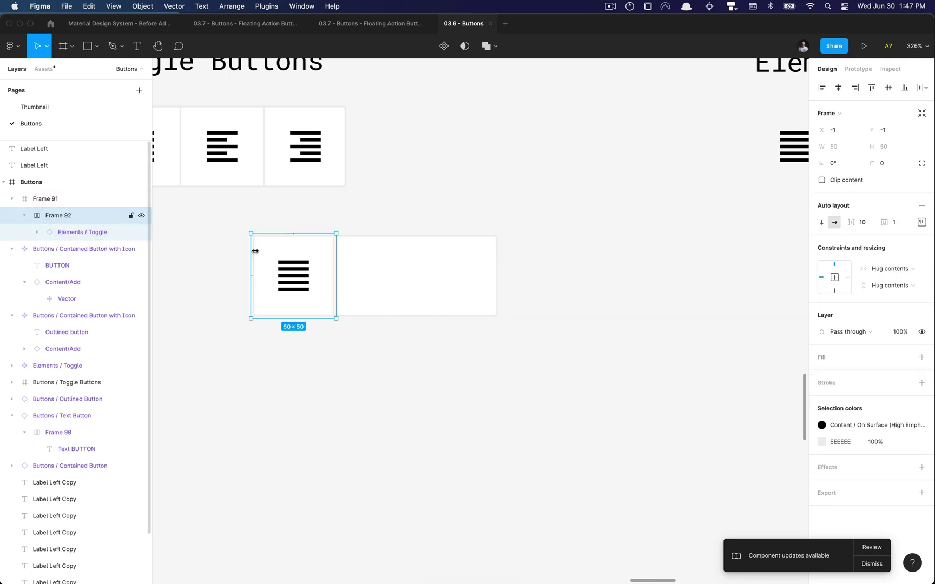
Set Frame 92's padding to 0 and nudge it to 0,0 inside Frame 91
{"action": "left_click", "coordinate": [895, 224]}
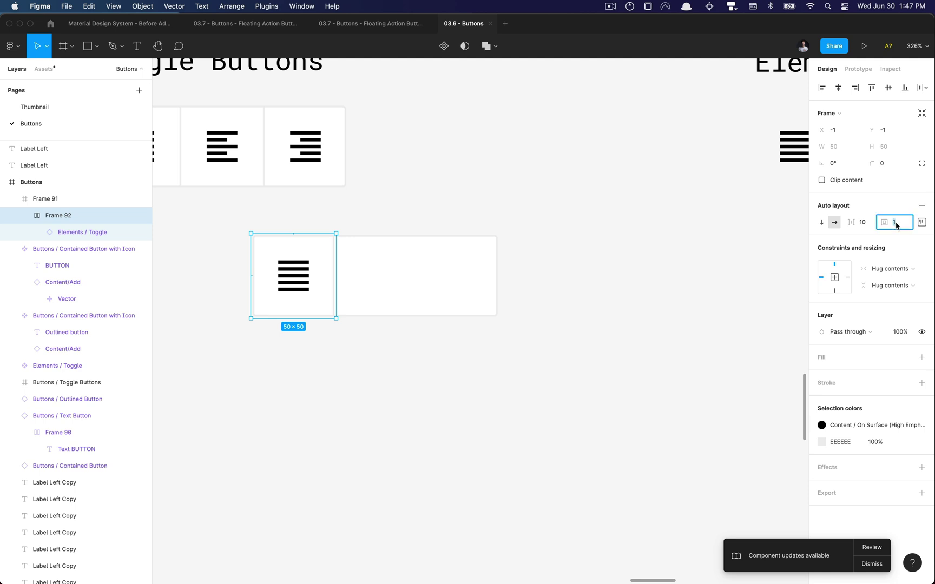
{"action": "type", "text": "0"}
{"action": "key", "text": "Return"}
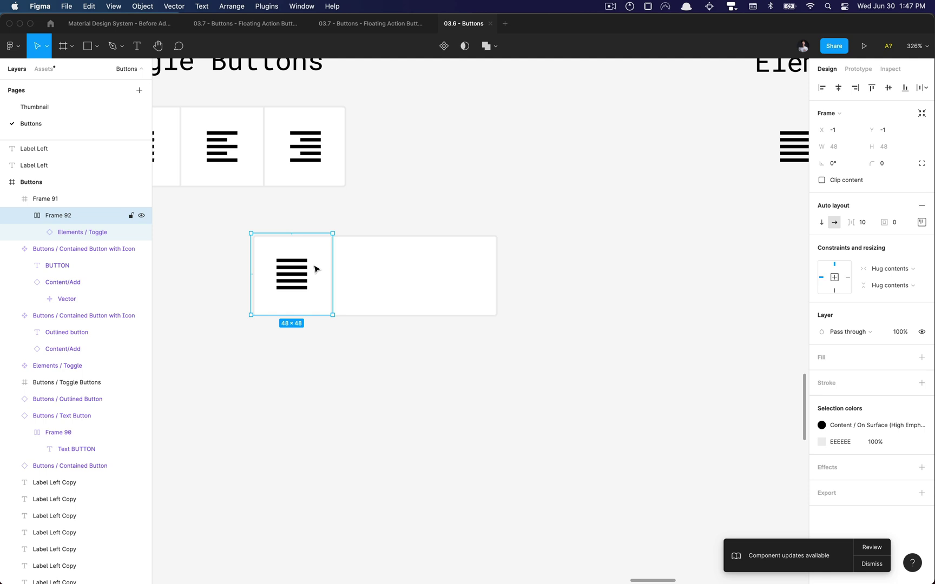
{"action": "key", "text": "alt"}
{"action": "scroll", "coordinate": [360, 273], "scroll_direction": "up", "scroll_amount": 5}
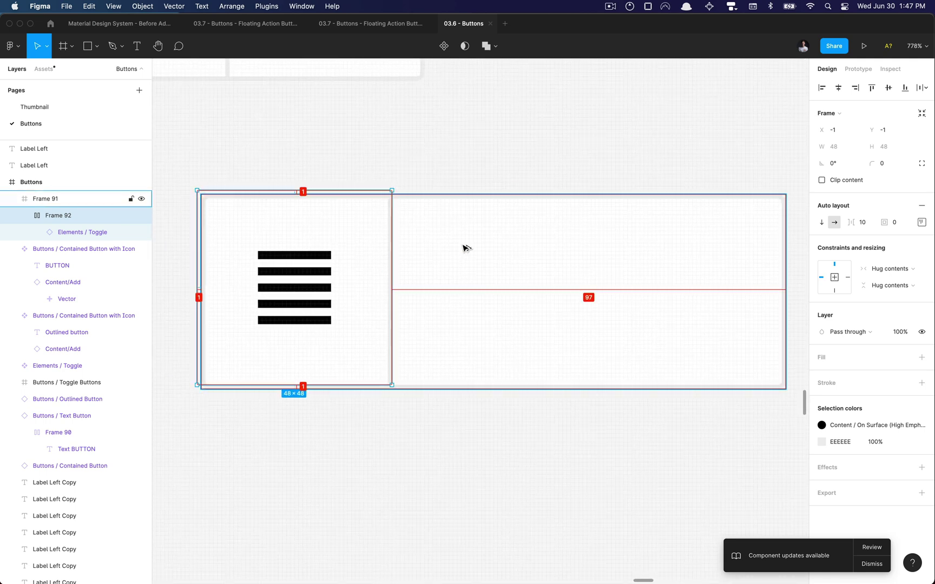
{"action": "key", "text": "Right"}
{"action": "key", "text": "Down"}
{"action": "scroll", "coordinate": [313, 143], "scroll_direction": "down", "scroll_amount": 5}
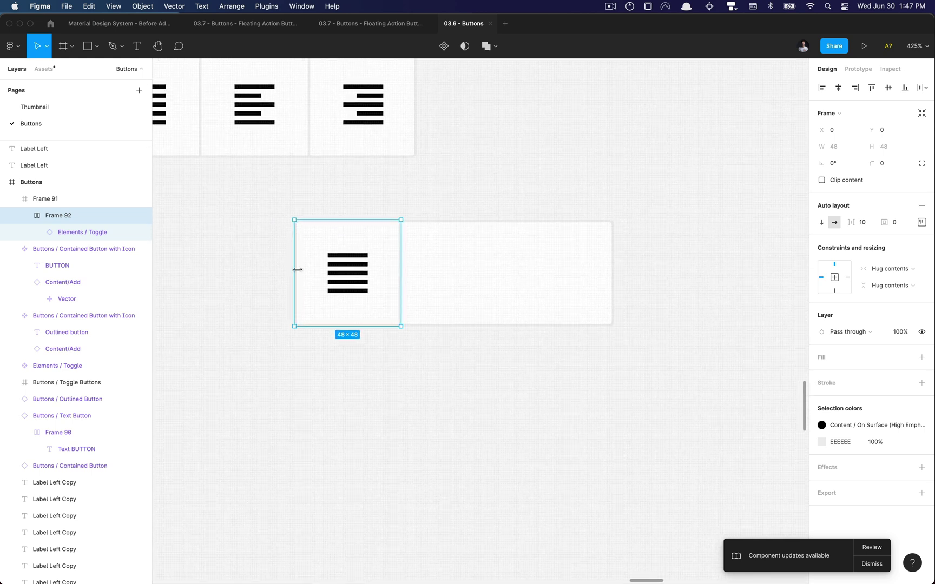
{"action": "scroll", "coordinate": [297, 269], "scroll_direction": "down", "scroll_amount": 3}
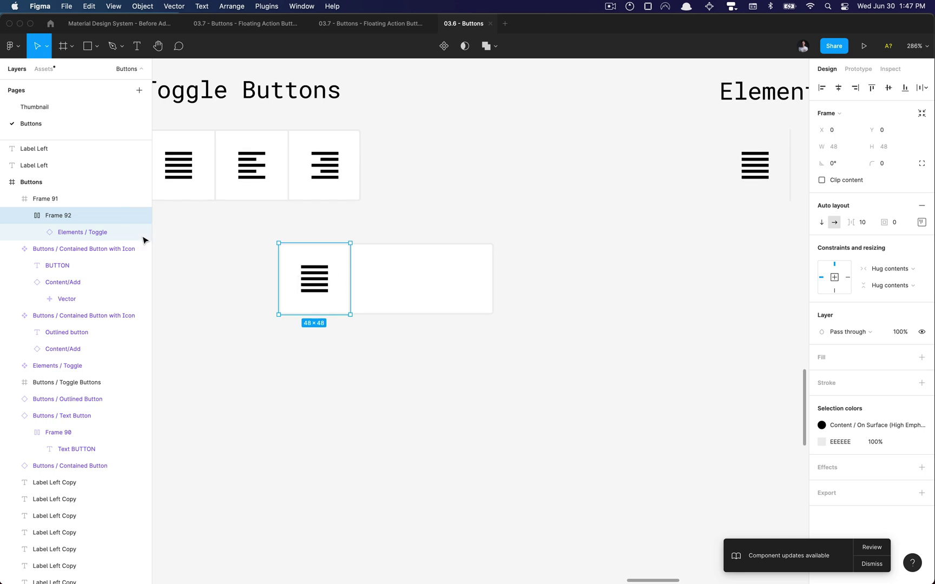
Duplicate the toggle twice and set Frame 92's item spacing to 0 so the three sit flush
{"action": "left_click", "coordinate": [92, 239]}
{"action": "key", "text": "super+d"}
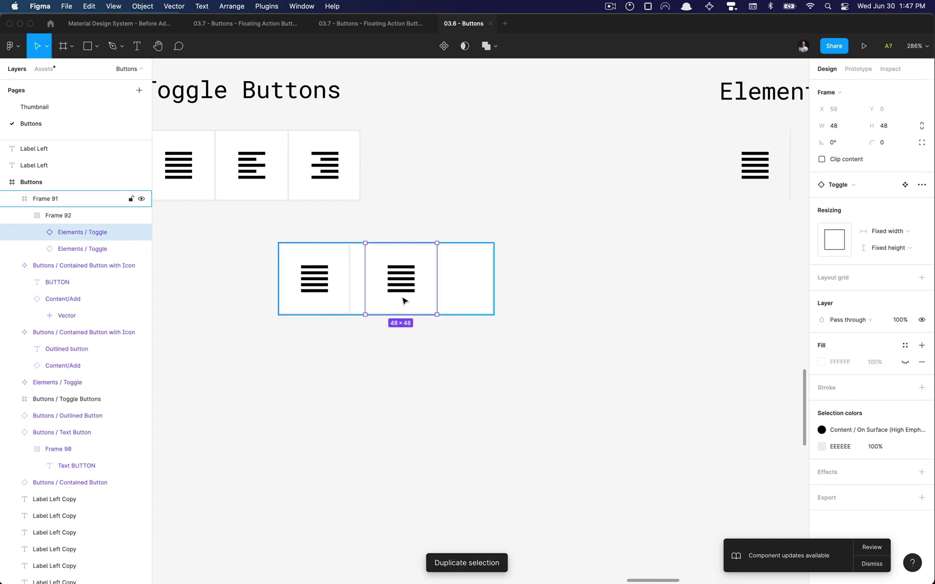
{"action": "key", "text": "super+d"}
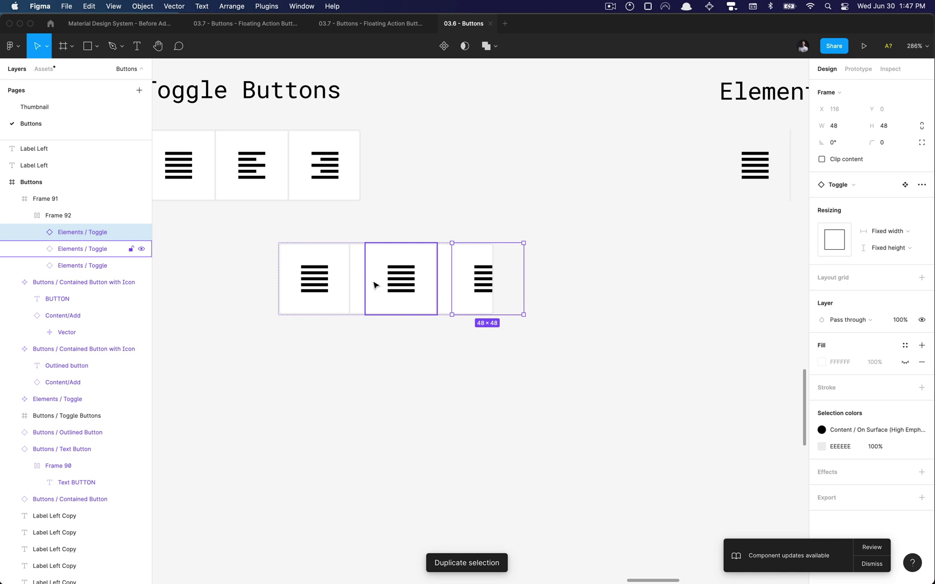
{"action": "key", "text": "Escape"}
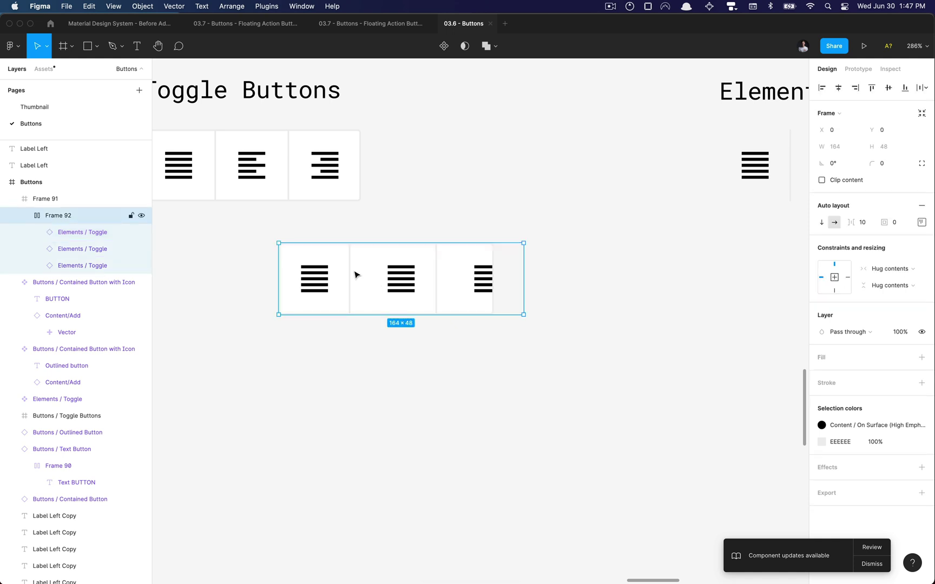
{"action": "left_click", "coordinate": [594, 246]}
{"action": "left_click", "coordinate": [83, 217]}
{"action": "left_click", "coordinate": [864, 228]}
{"action": "type", "text": "0"}
{"action": "key", "text": "Return"}
{"action": "left_click", "coordinate": [459, 381]}
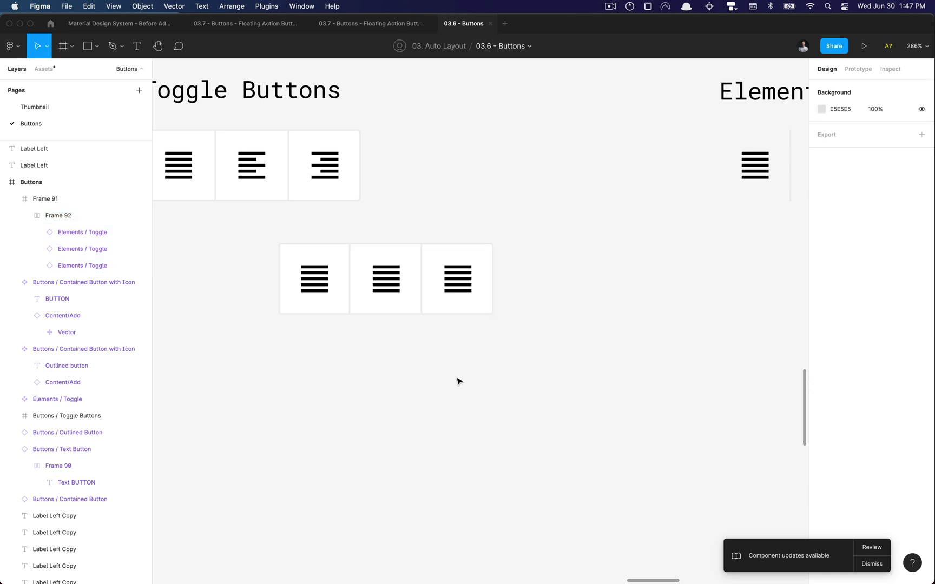
Drag Frame 91 left to X 61, directly under the upper toggle row
{"action": "left_click", "coordinate": [439, 264]}
{"action": "scroll", "coordinate": [332, 282], "scroll_direction": "up", "scroll_amount": 5}
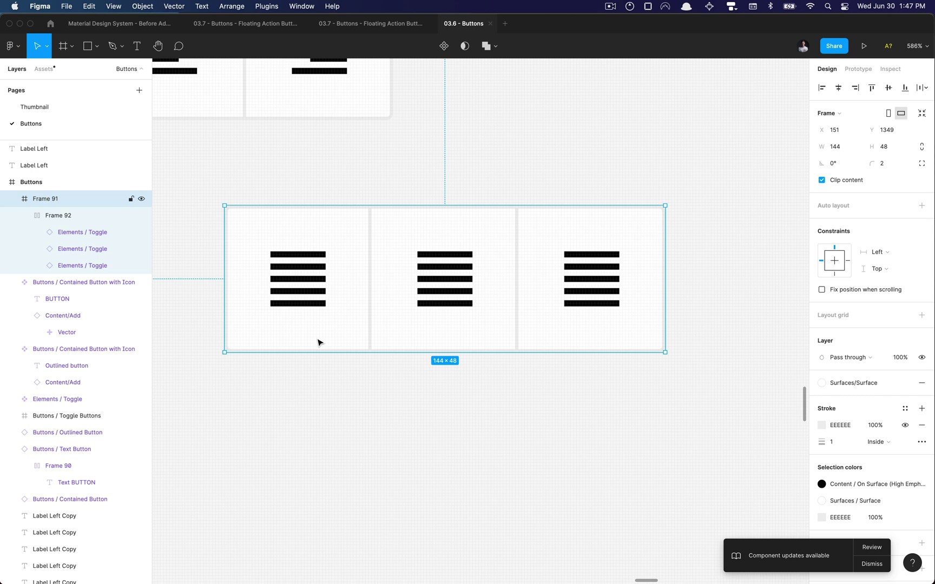
{"action": "left_click", "coordinate": [335, 384]}
{"action": "scroll", "coordinate": [335, 384], "scroll_direction": "down", "scroll_amount": 5}
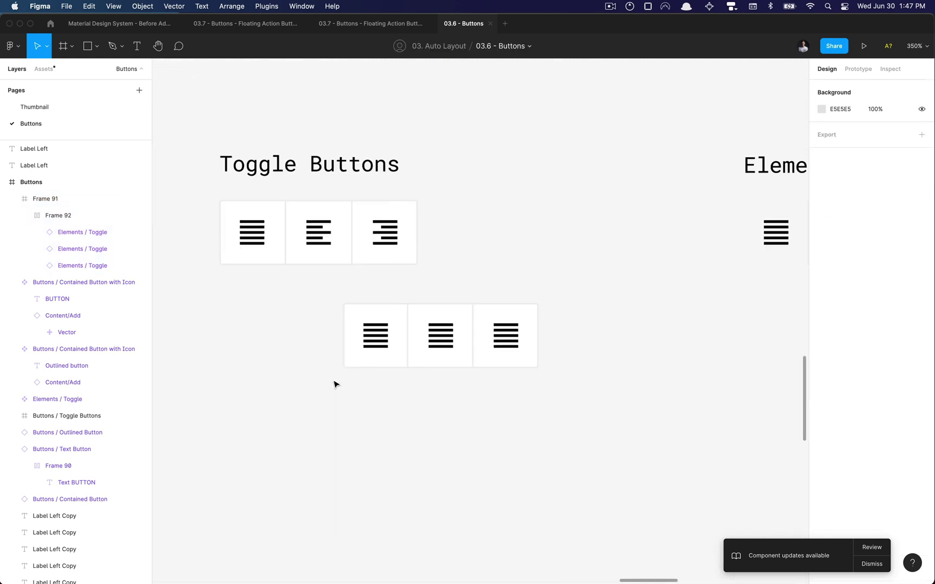
{"action": "left_click", "coordinate": [411, 366]}
{"action": "left_click_drag", "start_coordinate": [411, 366], "coordinate": [292, 356]}
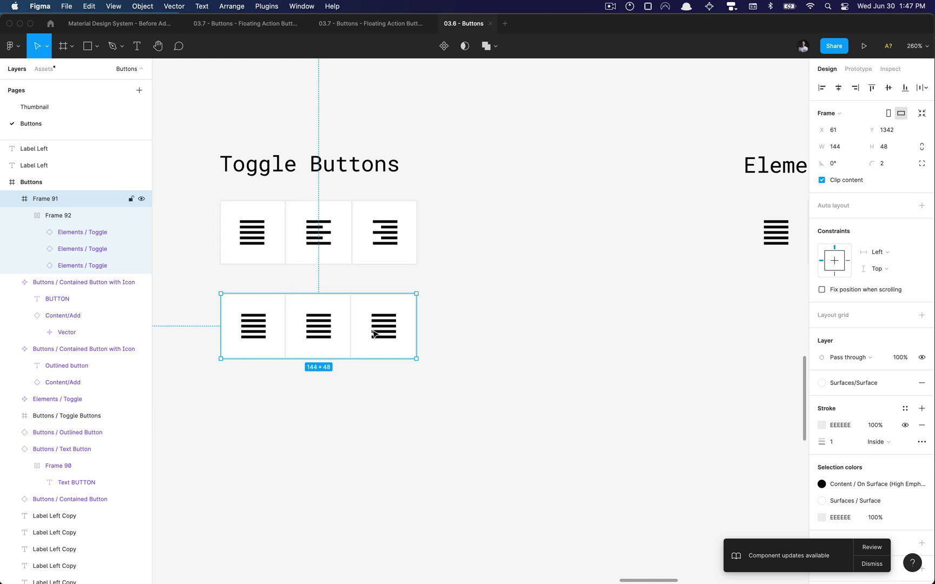
{"action": "scroll", "coordinate": [376, 328], "scroll_direction": "up", "scroll_amount": 3}
{"action": "left_click", "coordinate": [501, 328]}
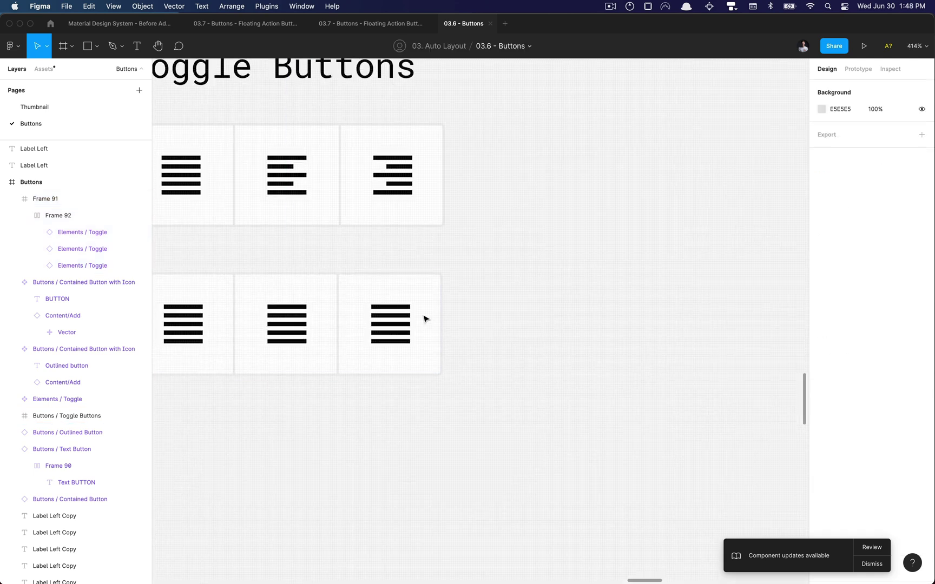
Copy the lower row's middle toggle, collapse the layers and reselect the row's outer frame
{"action": "scroll", "coordinate": [452, 297], "scroll_direction": "left", "scroll_amount": 2}
{"action": "left_click", "coordinate": [455, 319], "text": "super"}
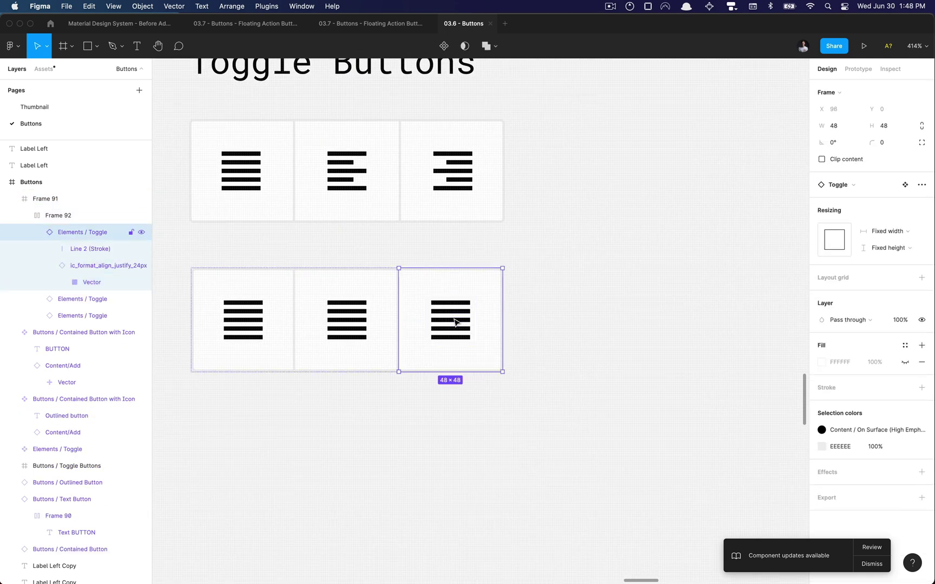
{"action": "left_click", "coordinate": [350, 328]}
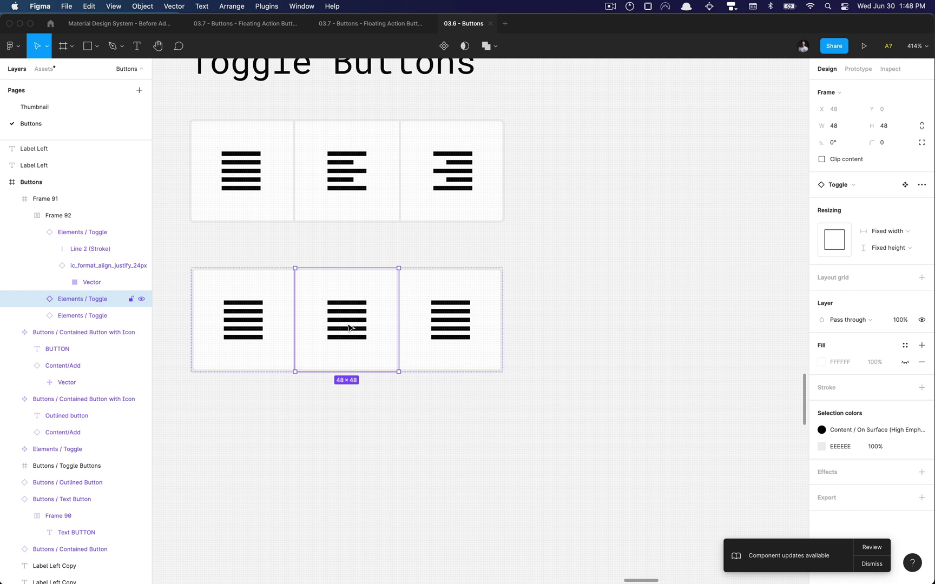
{"action": "key", "text": "super+c"}
{"action": "key", "text": "shift+Return"}
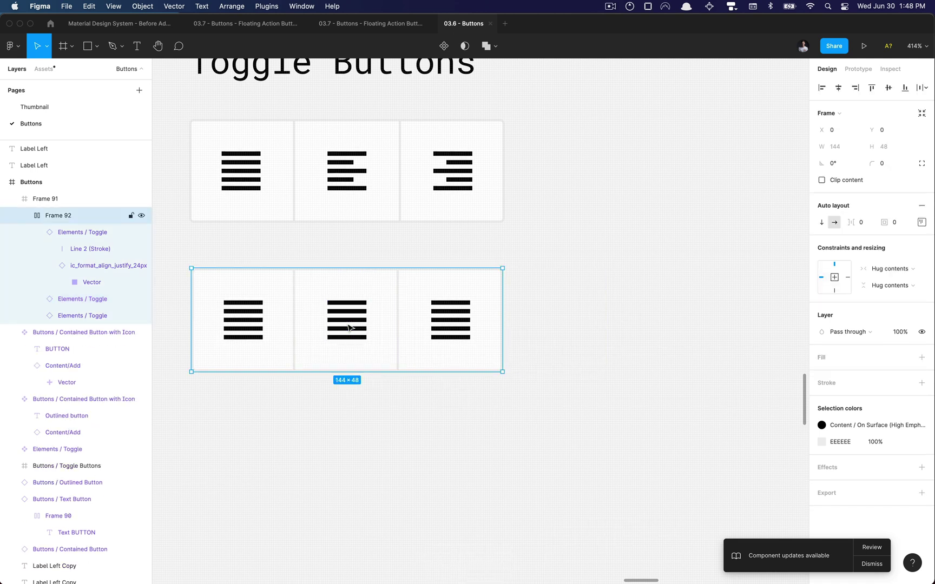
{"action": "key", "text": "alt+l"}
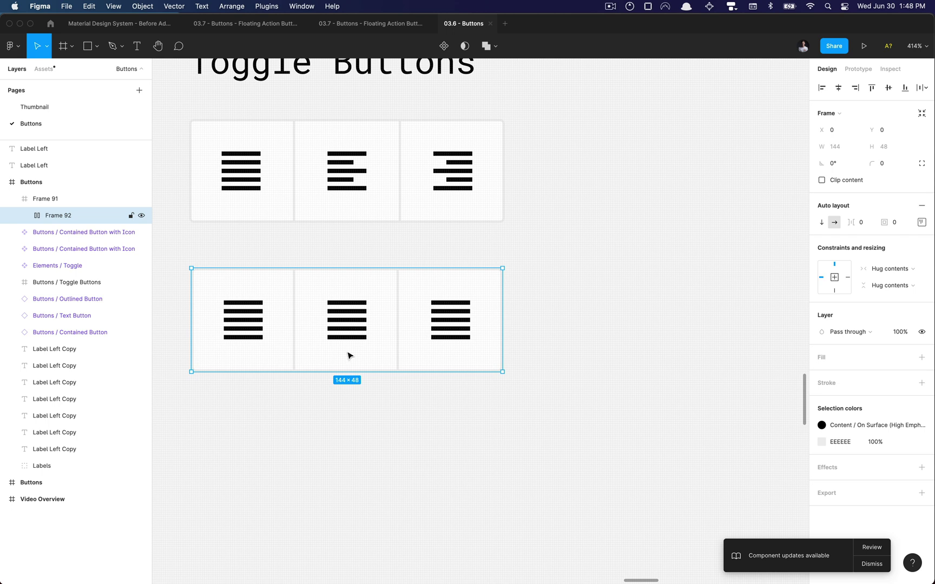
{"action": "left_click", "coordinate": [344, 427]}
{"action": "left_click", "coordinate": [337, 356]}
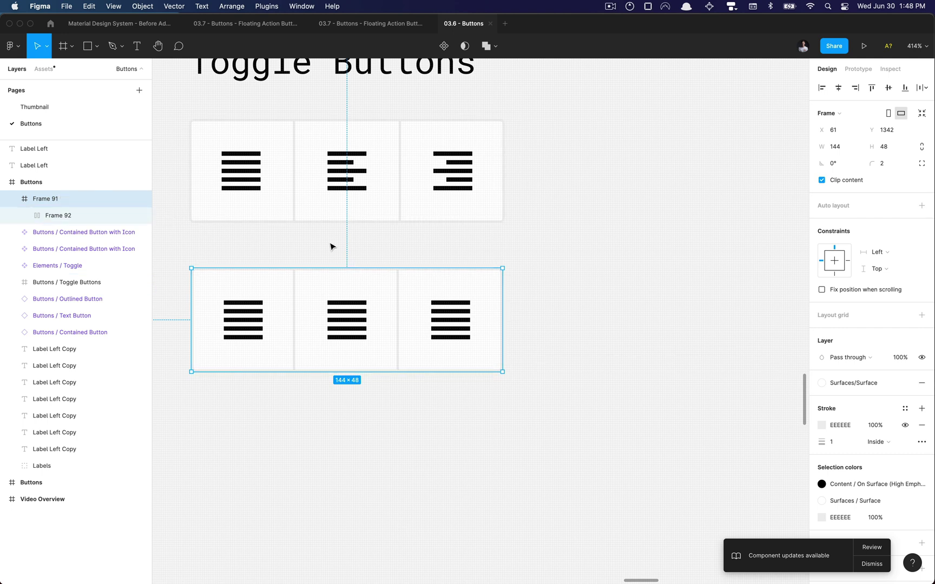
Add auto layout to Frame 91 and select the middle toggle inside Frame 92
{"action": "key", "text": "shift+a"}
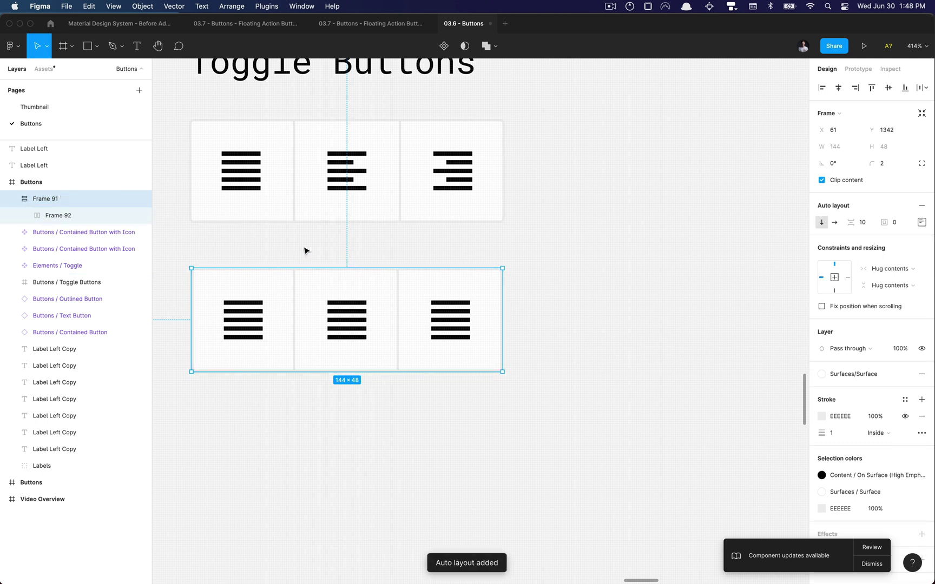
{"action": "left_click", "coordinate": [39, 215]}
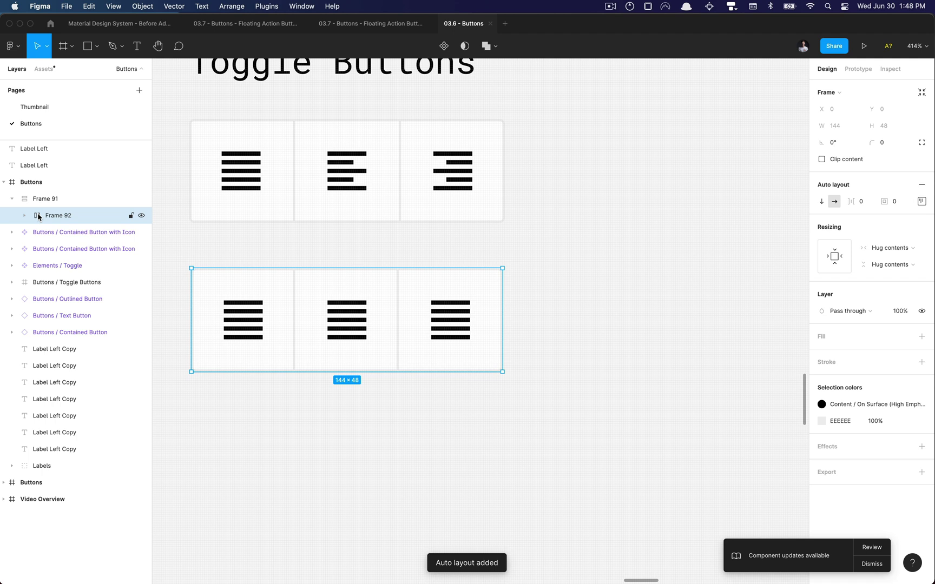
{"action": "left_click", "coordinate": [25, 216]}
{"action": "left_click", "coordinate": [77, 249]}
Trial-duplicate the middle toggle several times, then undo back to three toggles
{"action": "key", "text": "super+d"}
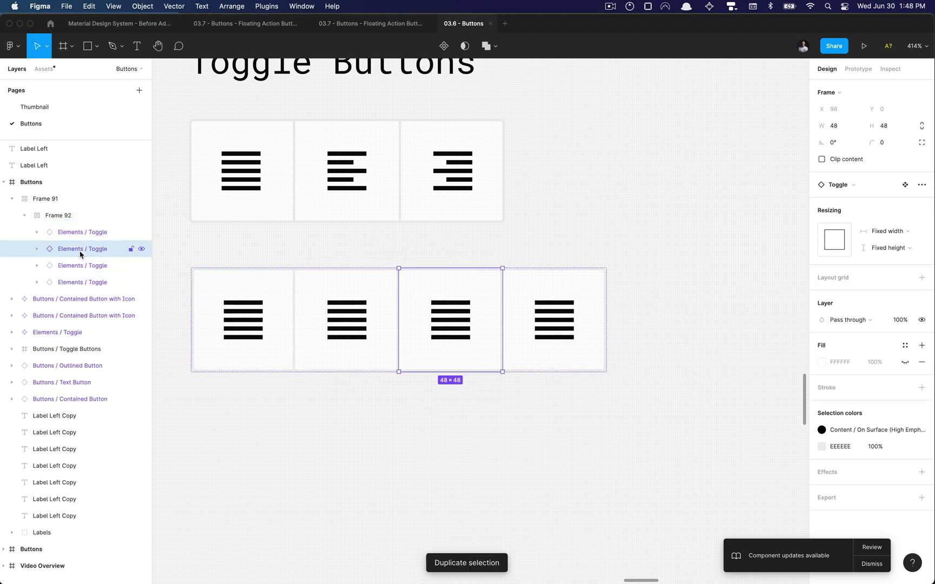
{"action": "key", "text": "super+d"}
{"action": "scroll", "coordinate": [334, 430], "scroll_direction": "down", "scroll_amount": 5}
{"action": "key", "text": "super+d"}
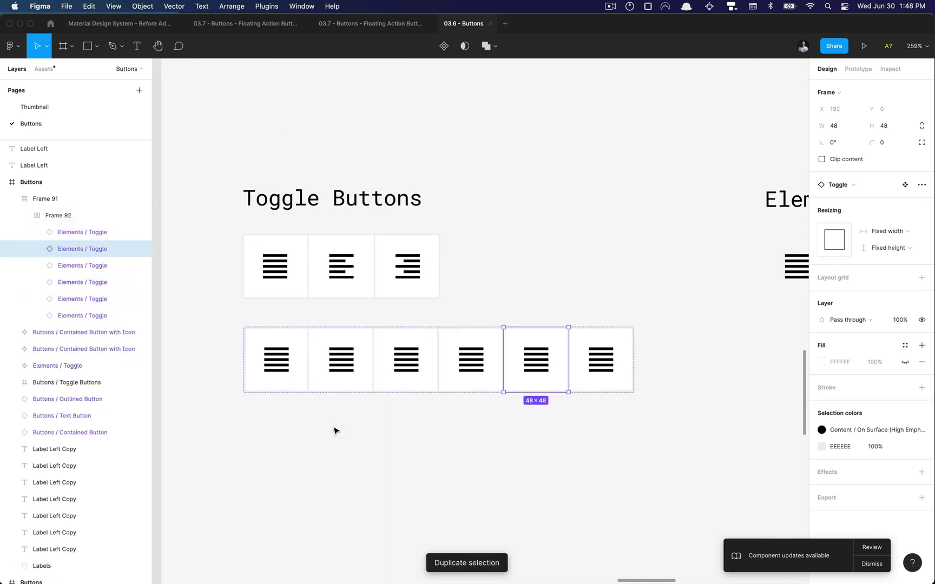
{"action": "key", "text": "super+d"}
{"action": "key", "text": "super+d"}
{"action": "key", "text": "super+d"}
{"action": "key", "text": "super+z"}
{"action": "key", "text": "super+z"}
{"action": "key", "text": "super+z"}
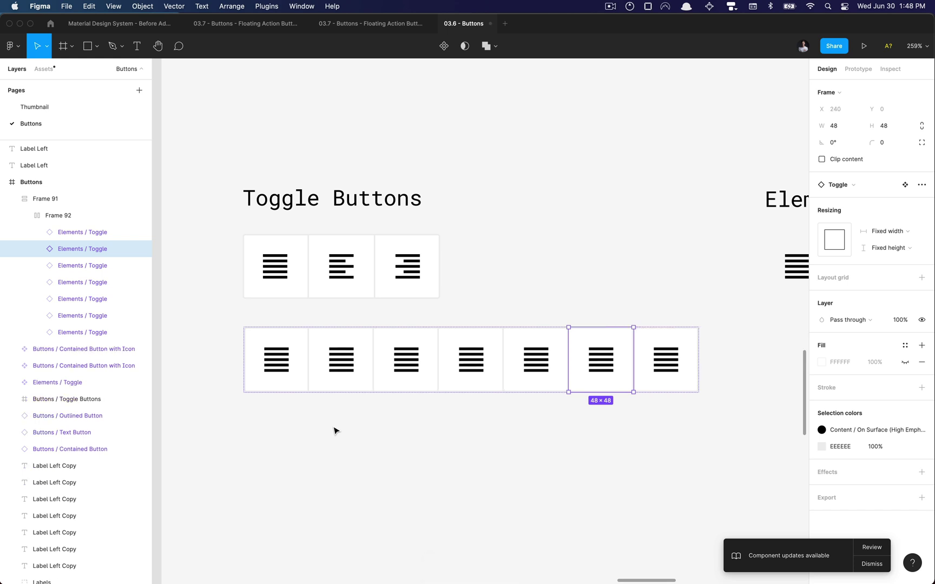
{"action": "key", "text": "super+z"}
{"action": "key", "text": "super+z"}
{"action": "key", "text": "super+z"}
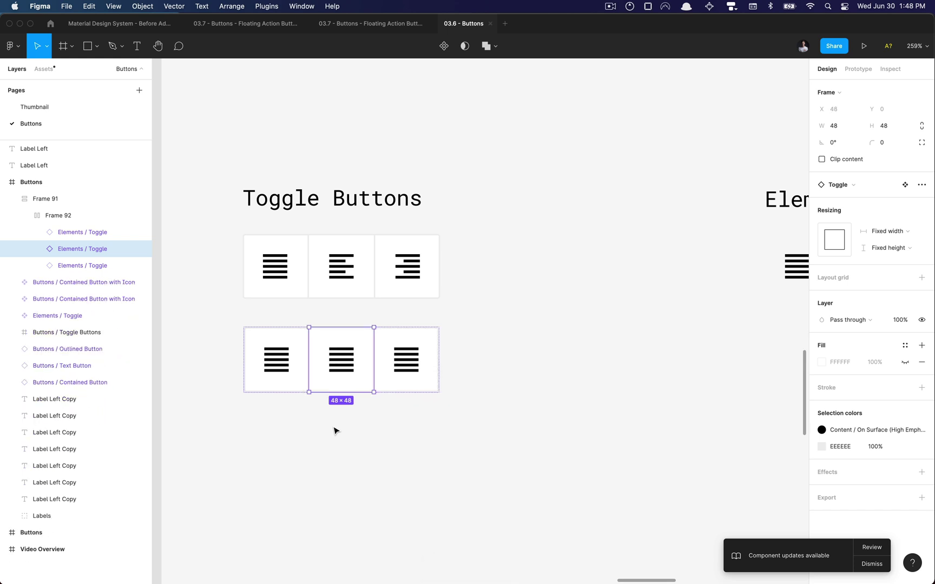
{"action": "left_click", "coordinate": [335, 430]}
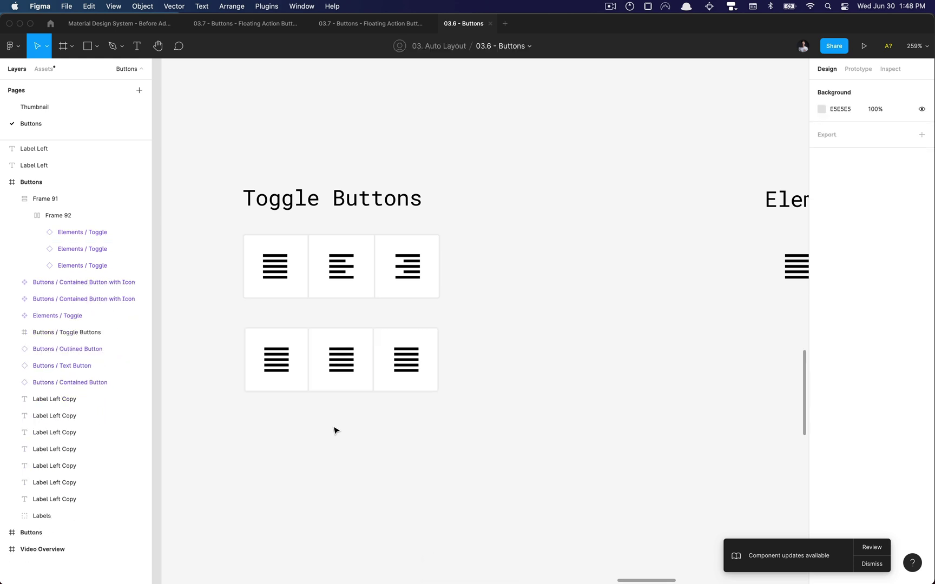
From Assets, try swapping the middle toggle's icon for the blank asset, then undo the swap
{"action": "left_click", "coordinate": [43, 69]}
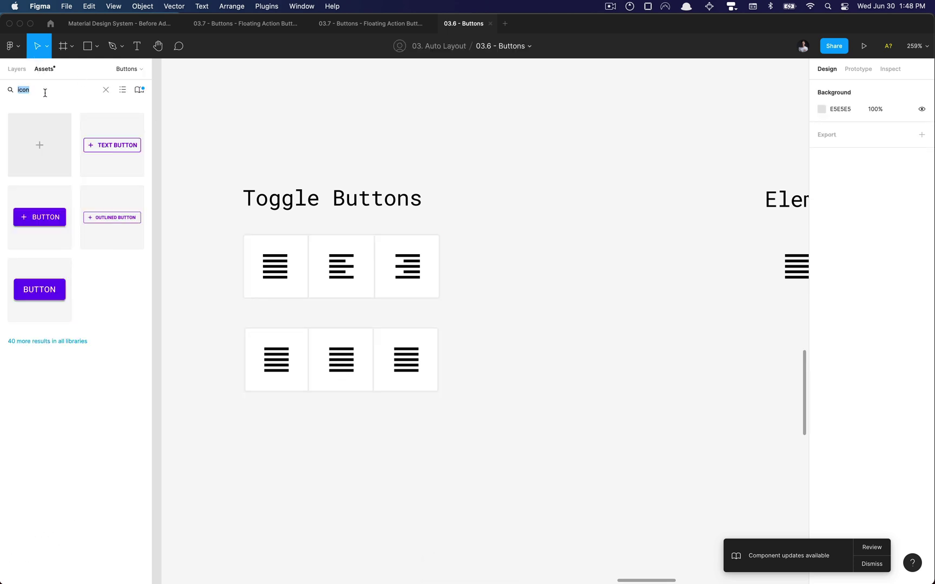
{"action": "left_click", "coordinate": [343, 371]}
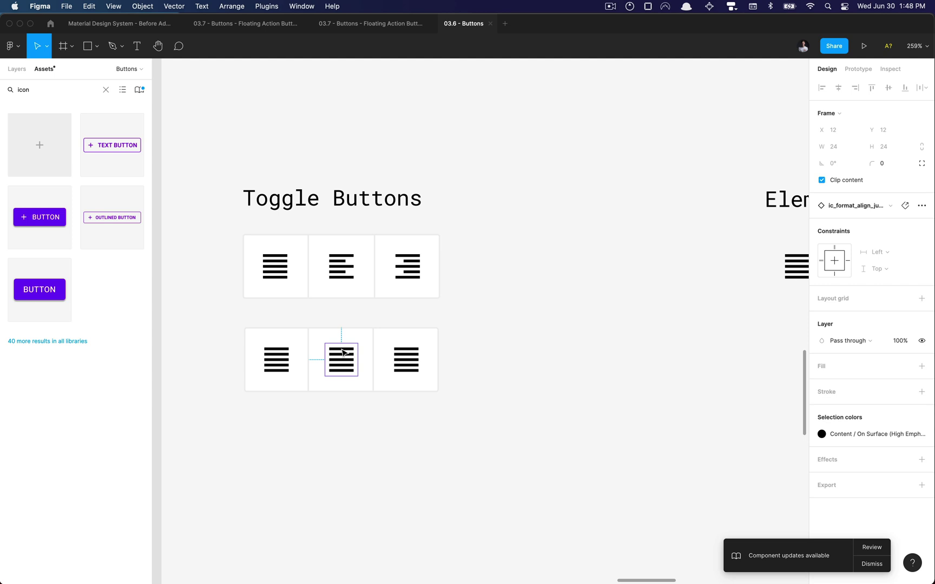
{"action": "left_click_drag", "start_coordinate": [36, 143], "coordinate": [342, 359]}
{"action": "left_click", "coordinate": [486, 325]}
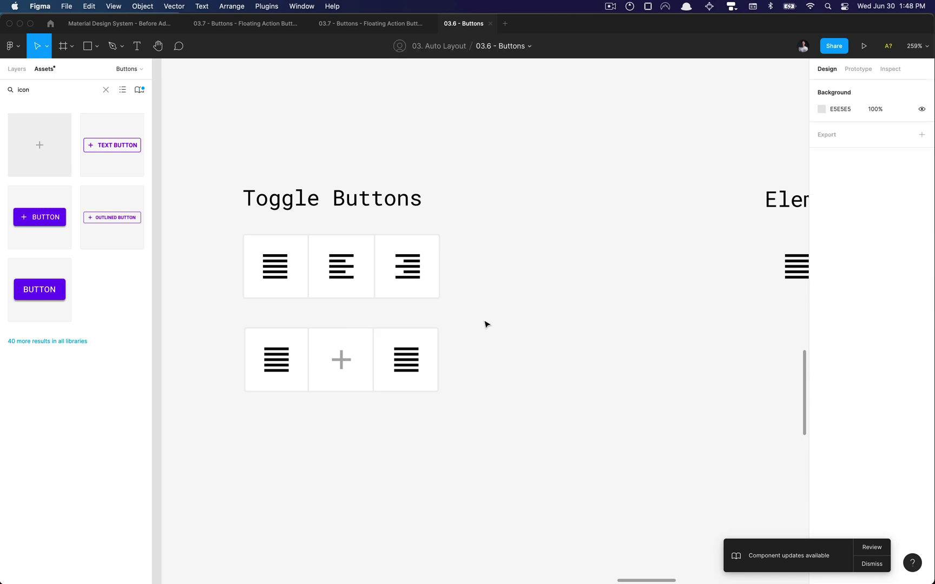
{"action": "key", "text": "super+z"}
{"action": "key", "text": "super+z"}
{"action": "scroll", "coordinate": [490, 281], "scroll_direction": "down", "scroll_amount": 5}
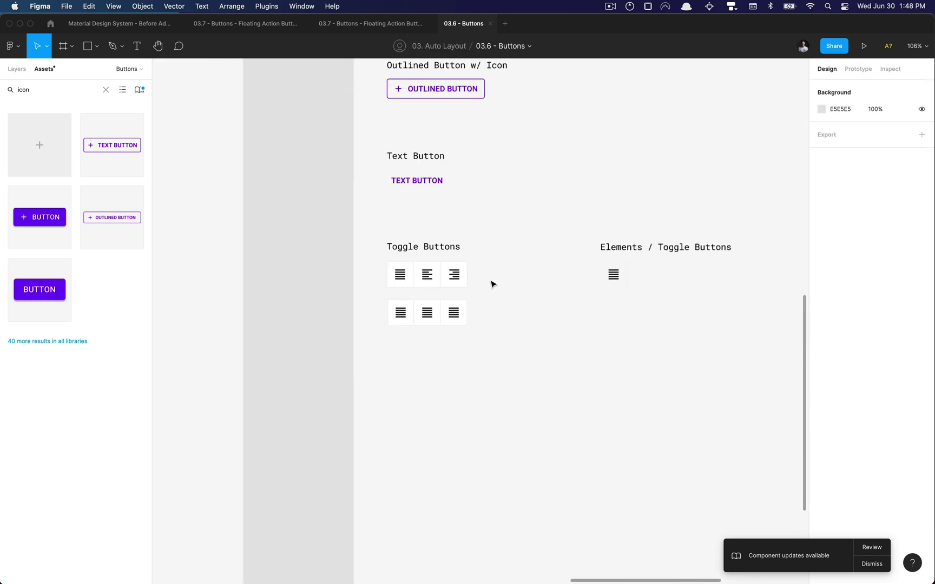
Rename the lower toggle row to the old row's name, 'Buttons / Toggle Buttons'
{"action": "left_click", "coordinate": [445, 311]}
{"action": "left_click", "coordinate": [18, 69]}
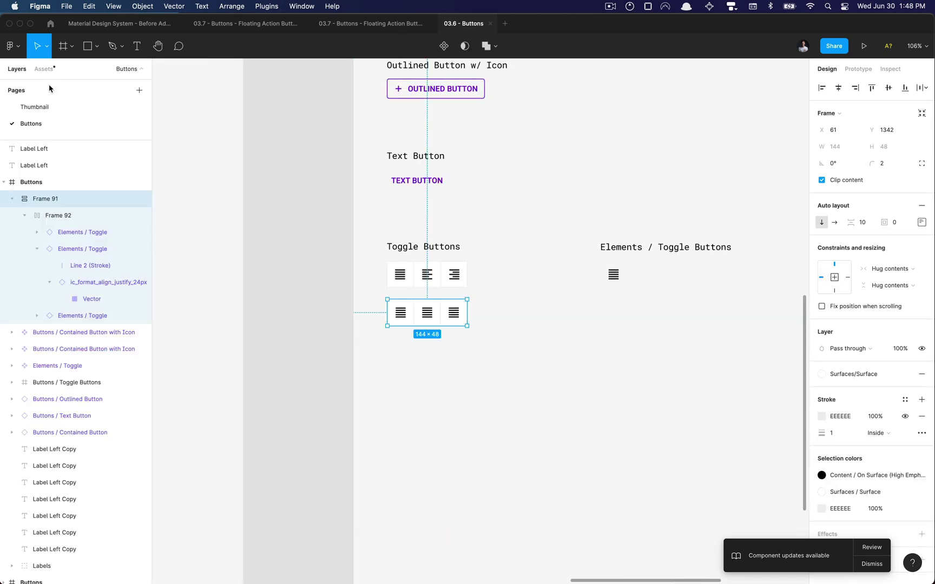
{"action": "left_click", "coordinate": [429, 275]}
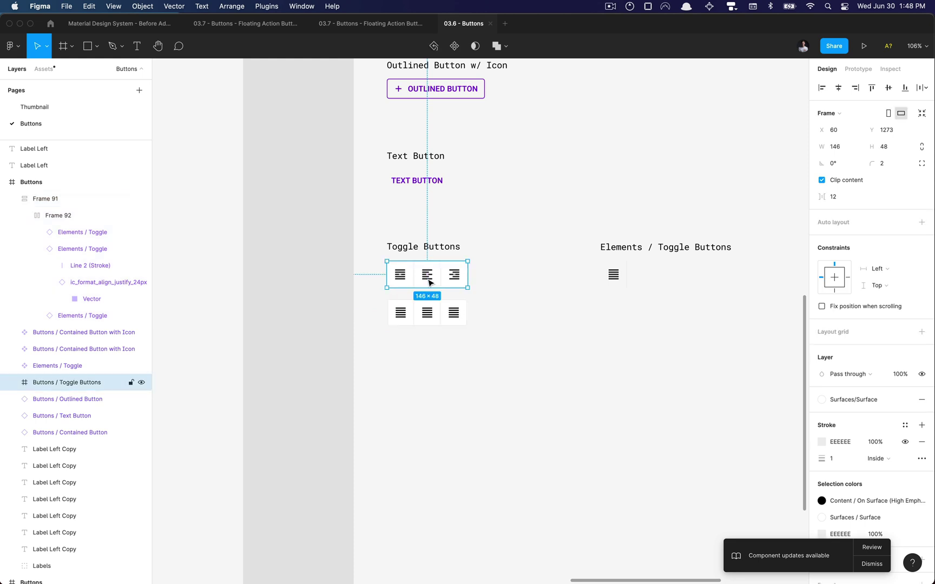
{"action": "key", "text": "super+r"}
{"action": "key", "text": "super+c"}
{"action": "left_click", "coordinate": [461, 324]}
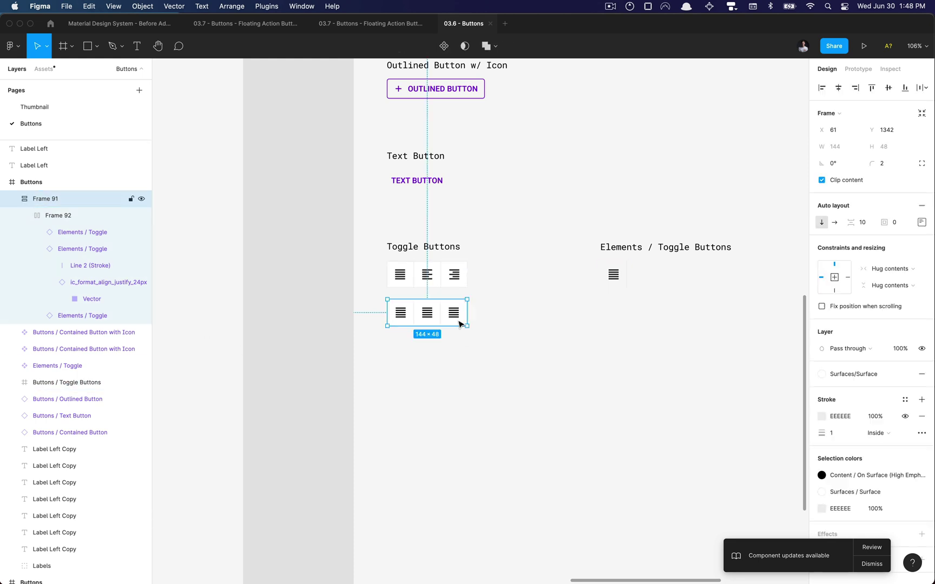
{"action": "key", "text": "super+r"}
{"action": "key", "text": "super+v"}
{"action": "key", "text": "Return"}
Make the row a component, delete the old toggle row and move the component into its place
{"action": "key", "text": "super+alt+k"}
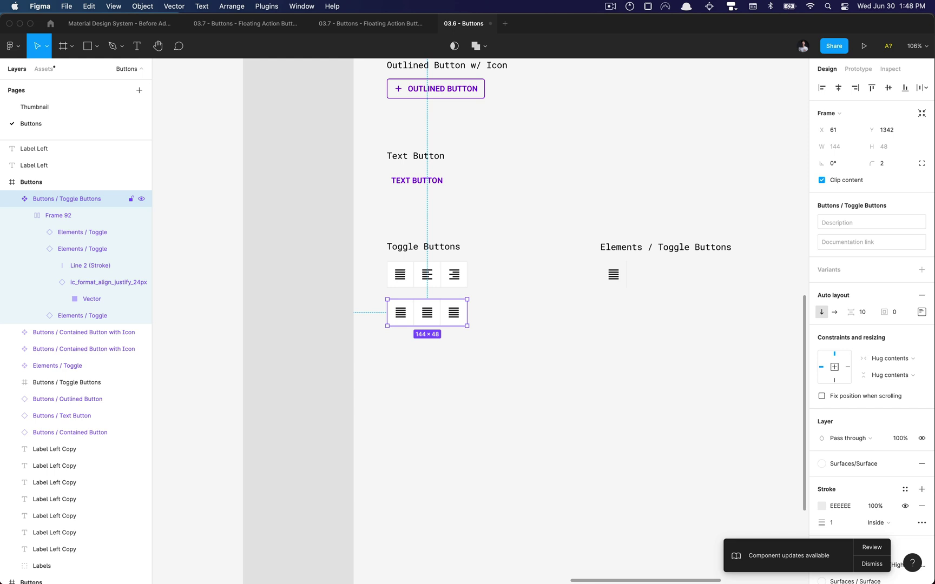
{"action": "left_click", "coordinate": [417, 280]}
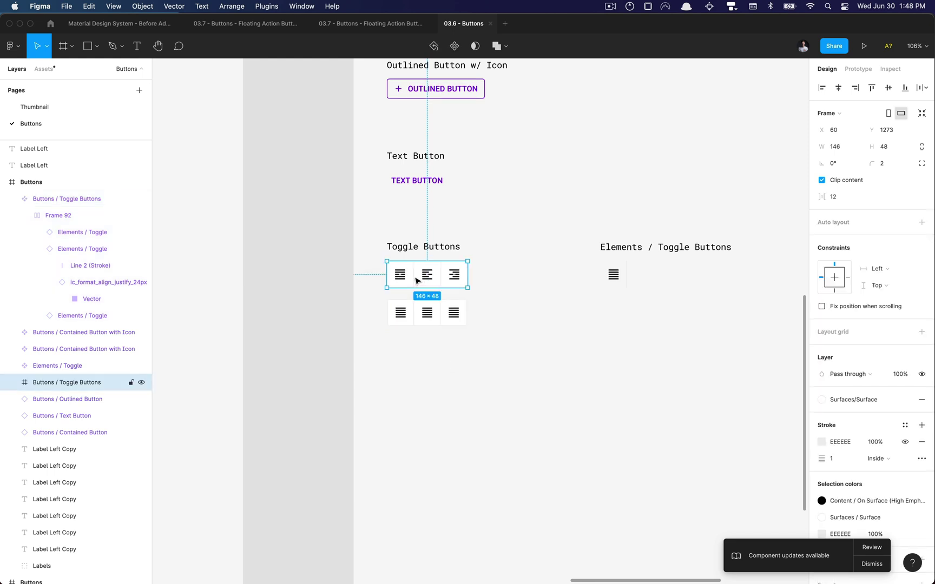
{"action": "key", "text": "Delete"}
{"action": "left_click_drag", "start_coordinate": [426, 313], "coordinate": [427, 275]}
{"action": "left_click", "coordinate": [622, 267]}
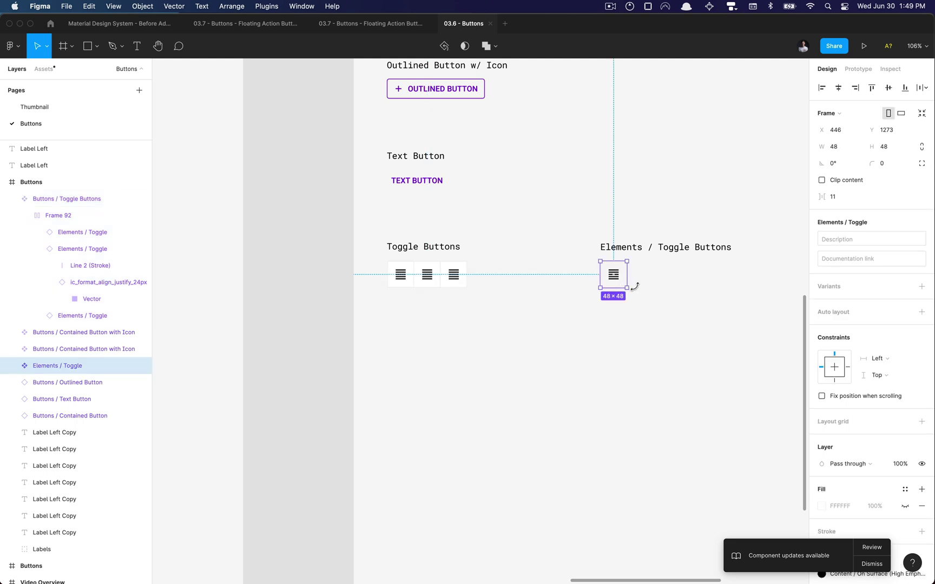
{"action": "left_click", "coordinate": [635, 288]}
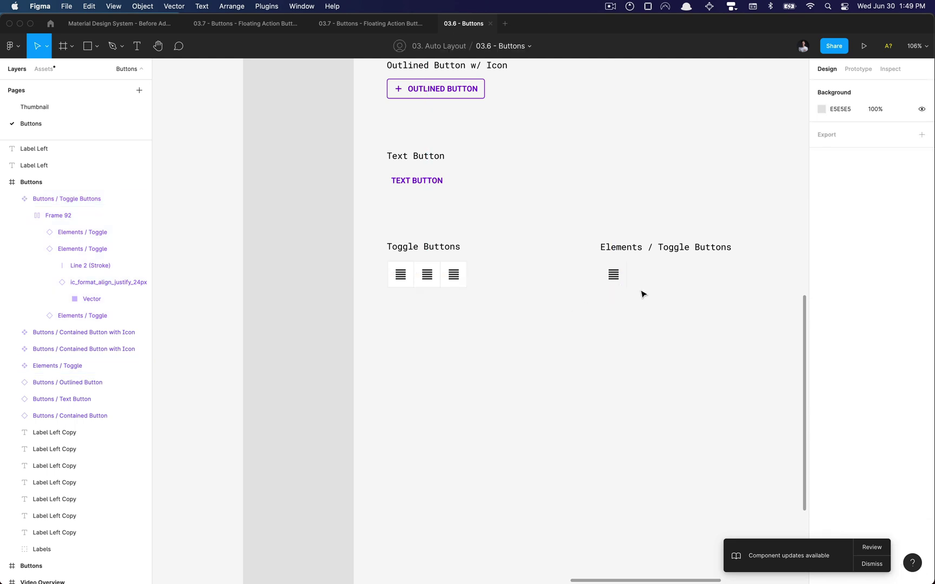